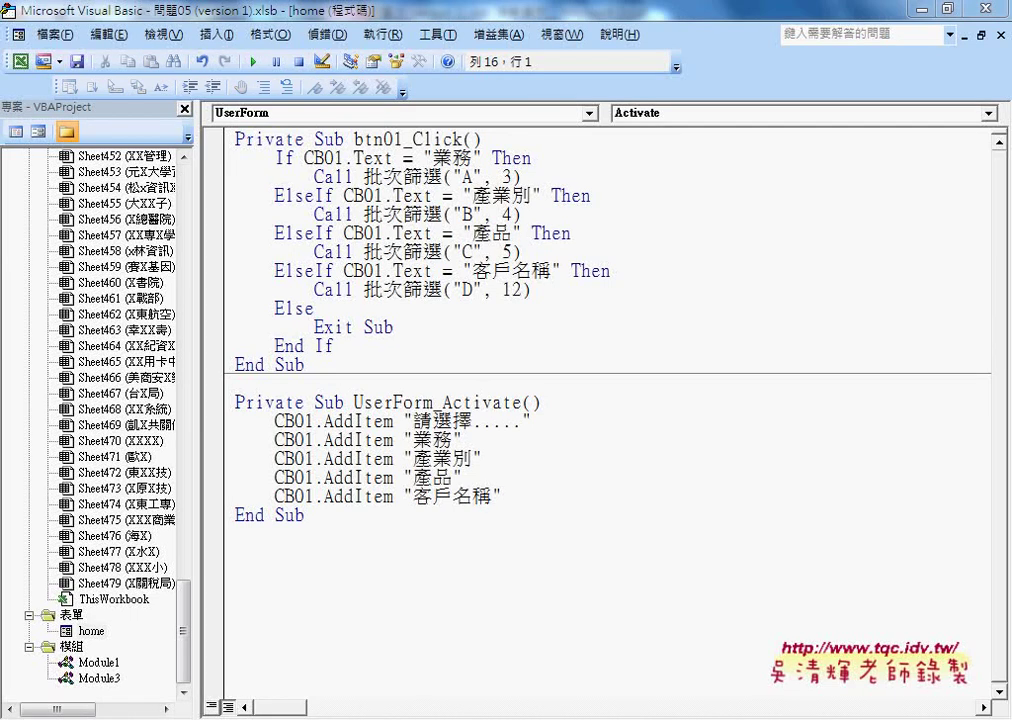
Run the 快速分類 form, split the data into per-industry sheets by 產業別, then close it
click(254, 61)
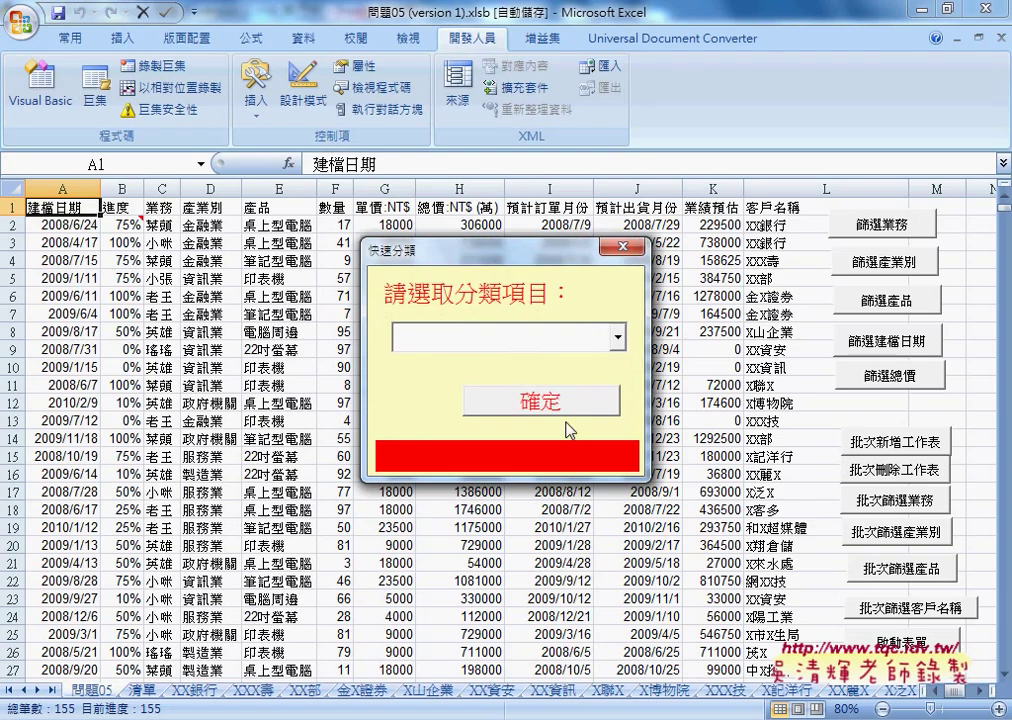
click(615, 338)
click(538, 384)
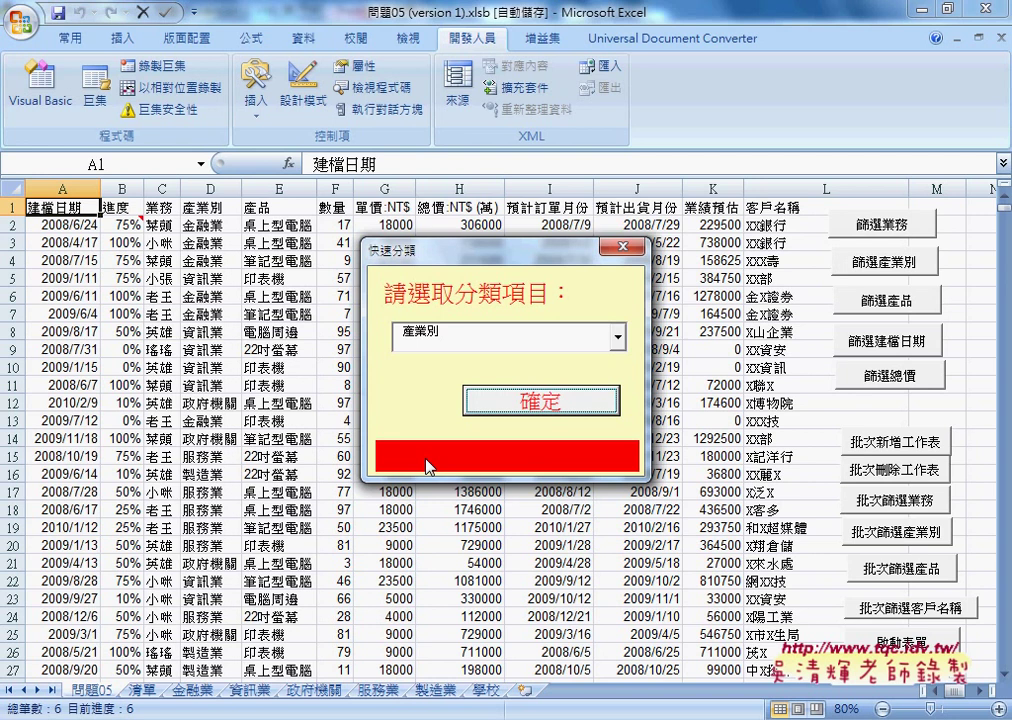
click(622, 247)
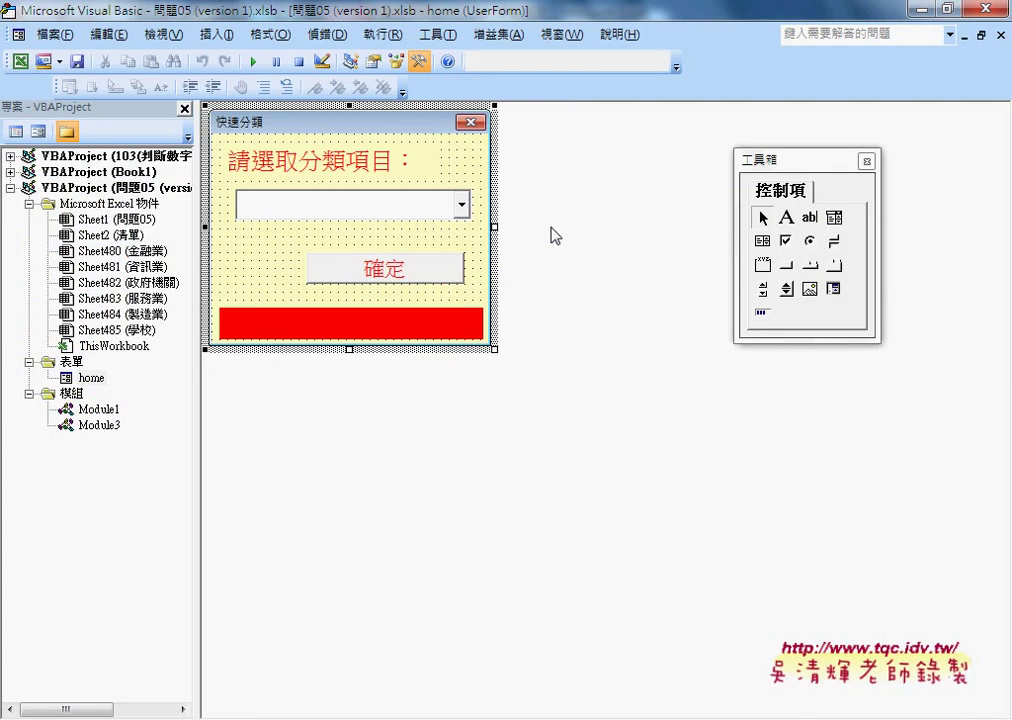
Add PB.Width = 0 at the top of UserForm_Activate and run the form with F5
key(F7)
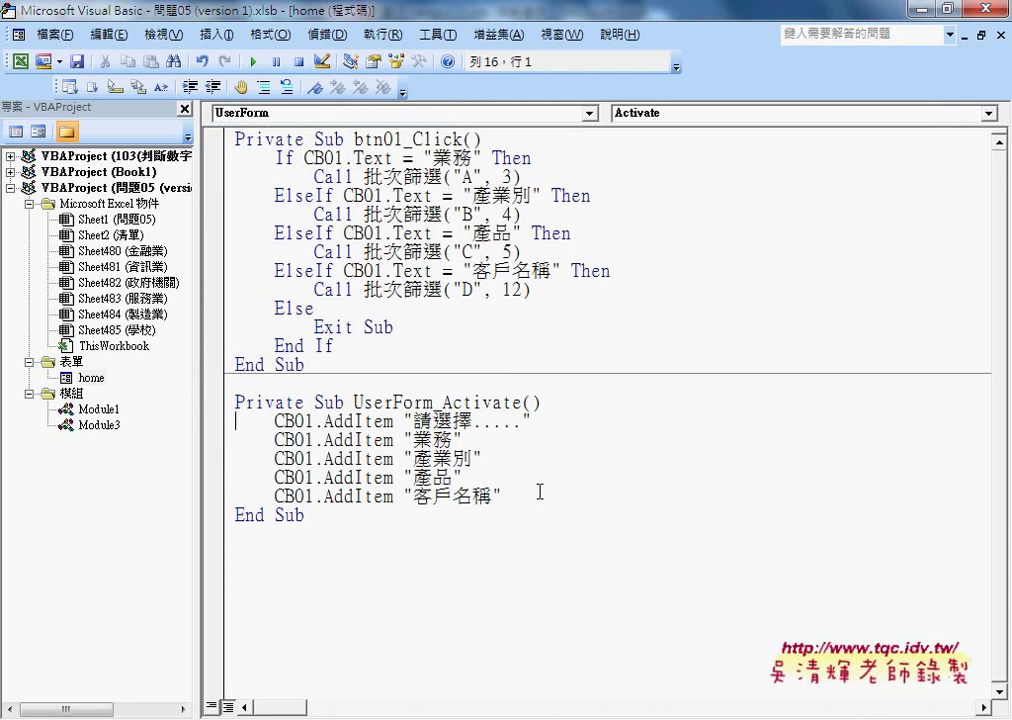
click(558, 401)
key(Return)
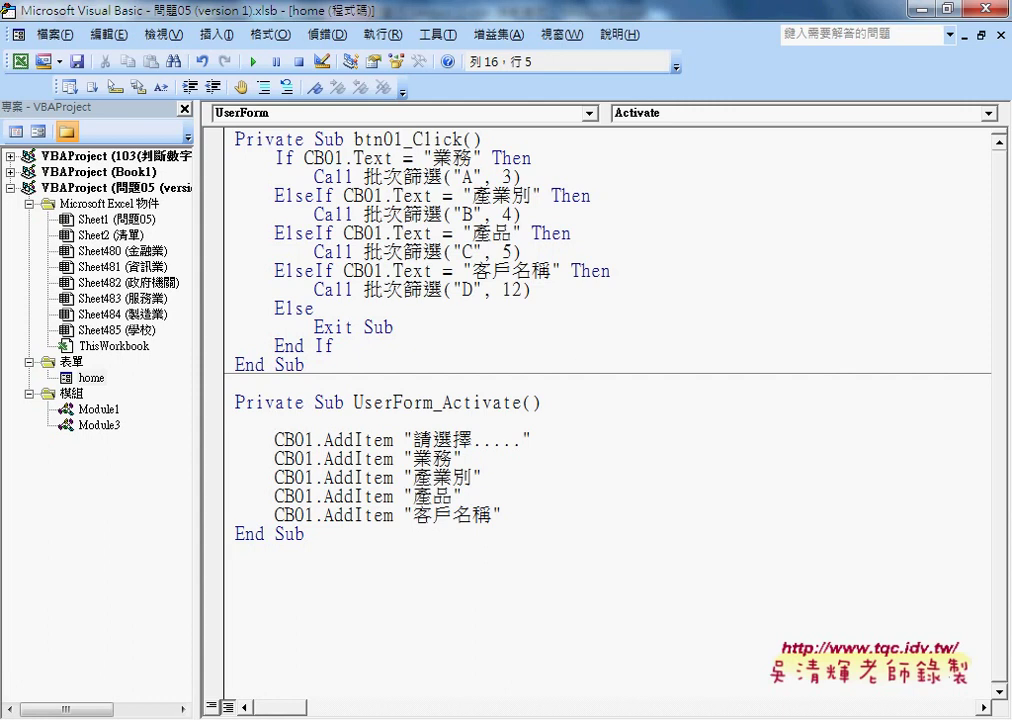
drag(442, 402, 520, 405)
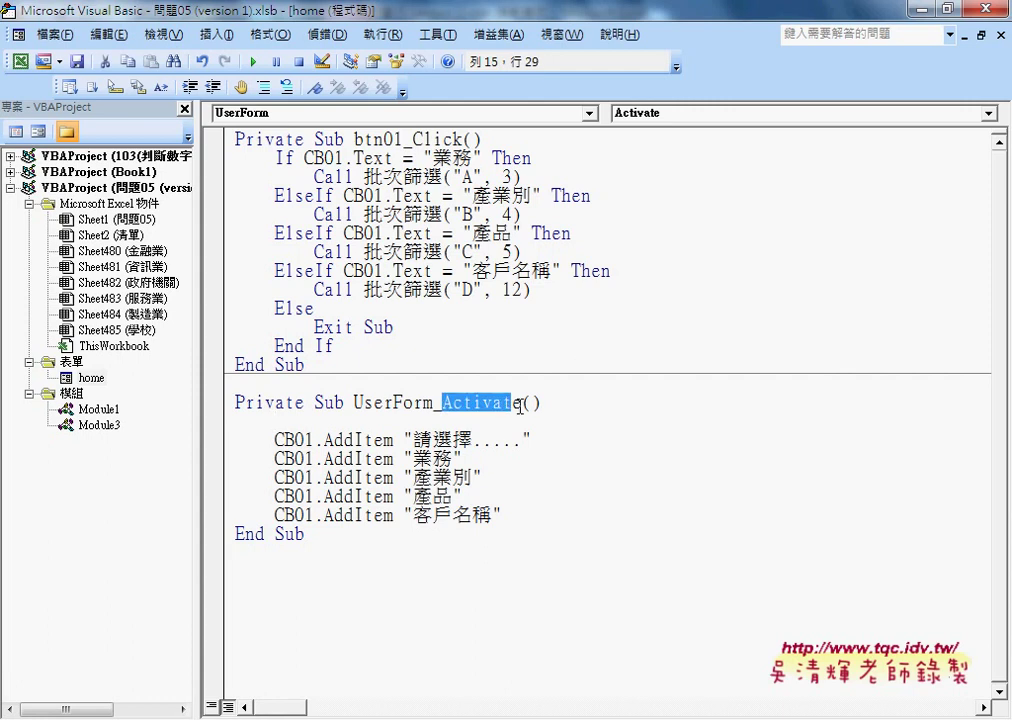
click(385, 423)
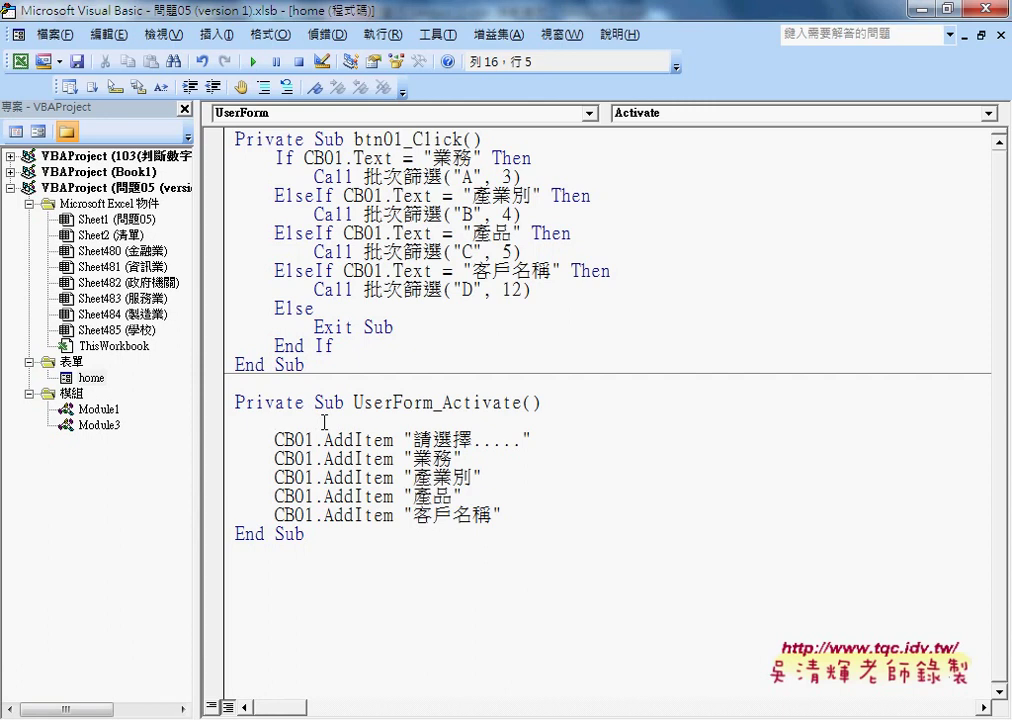
text(PB)
text(.)
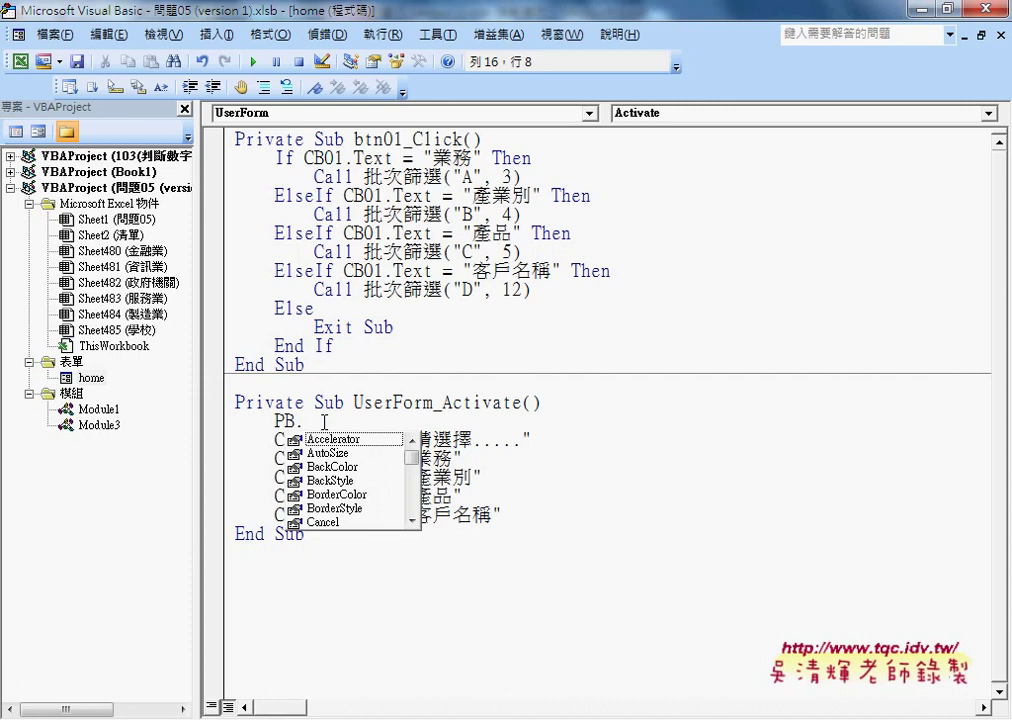
text(w)
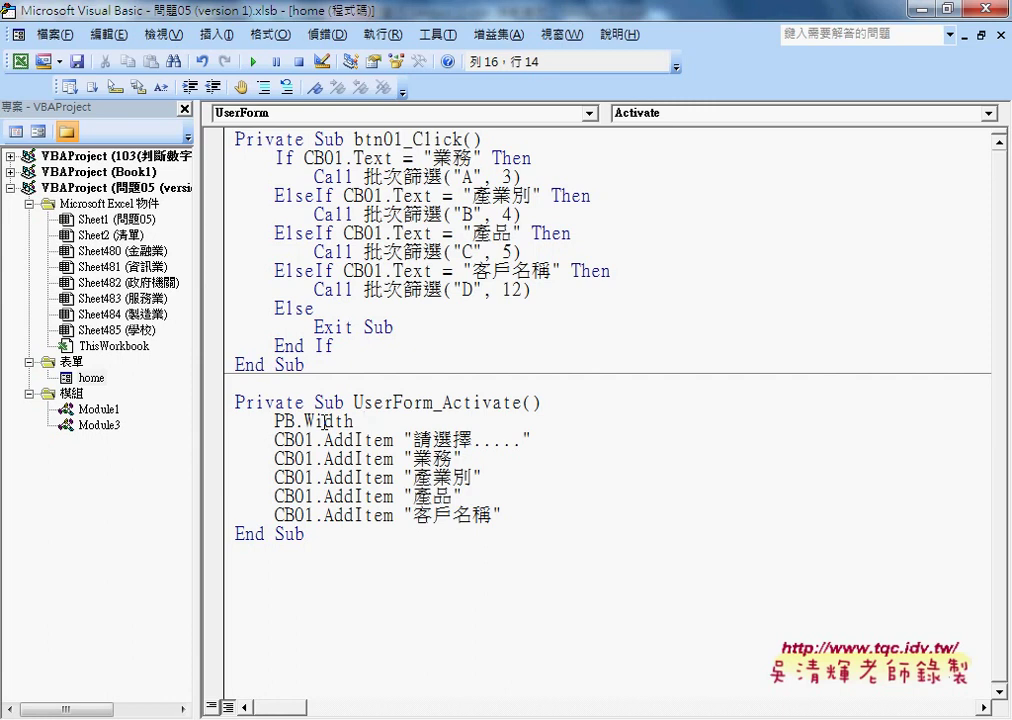
text(=0)
key(F5)
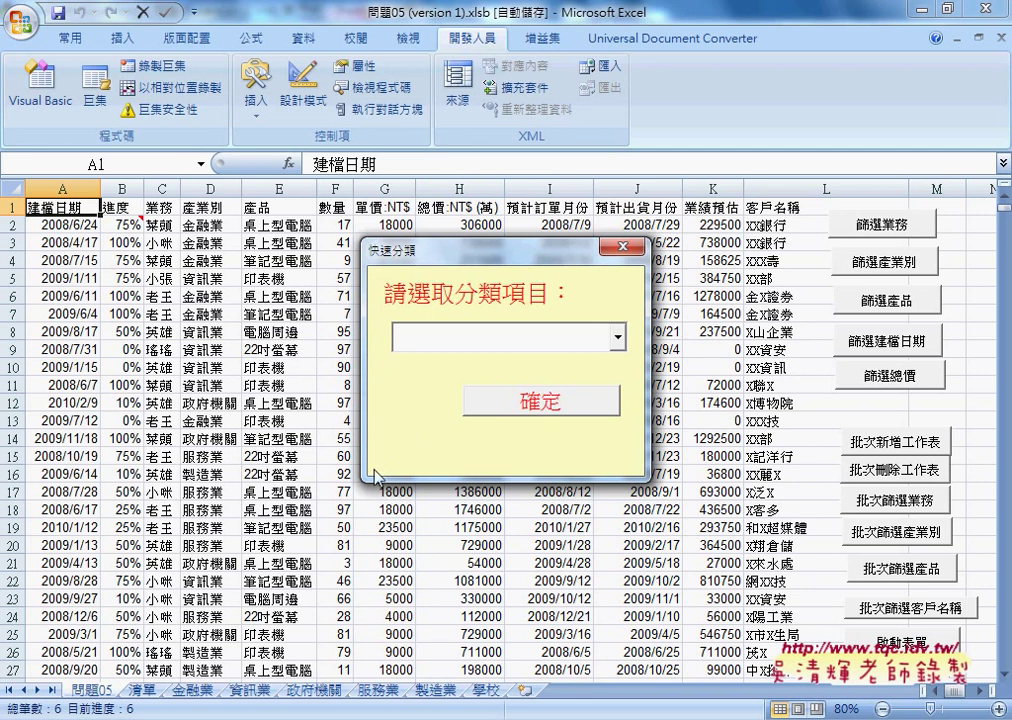
Classify the data by 業務 into one sheet per salesperson, then close the form
click(617, 339)
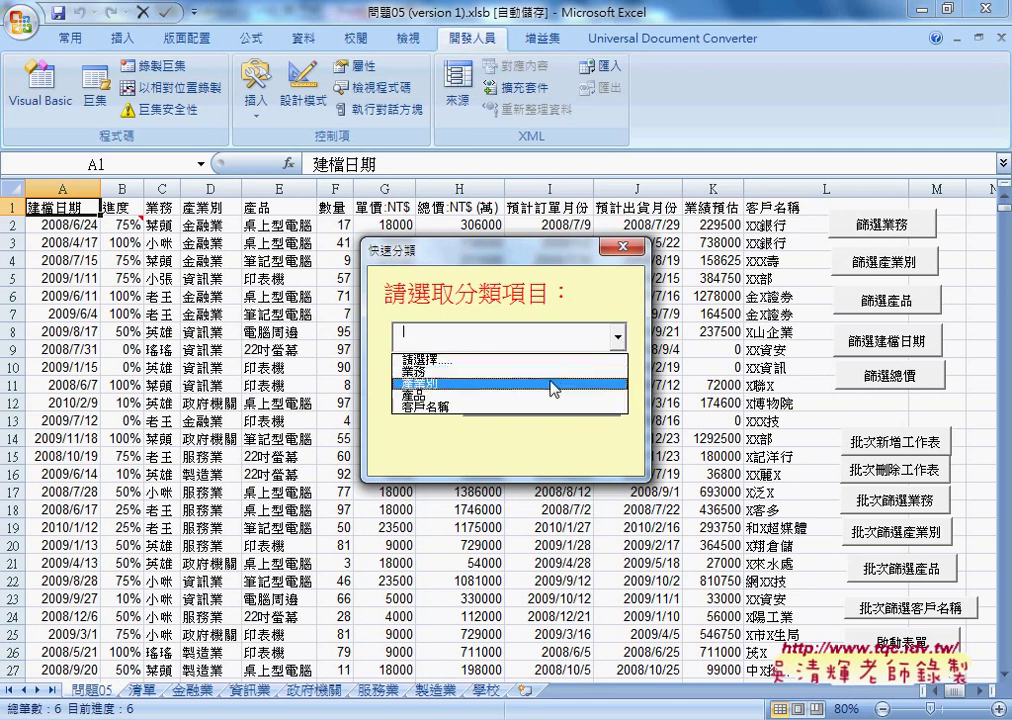
click(556, 376)
click(612, 398)
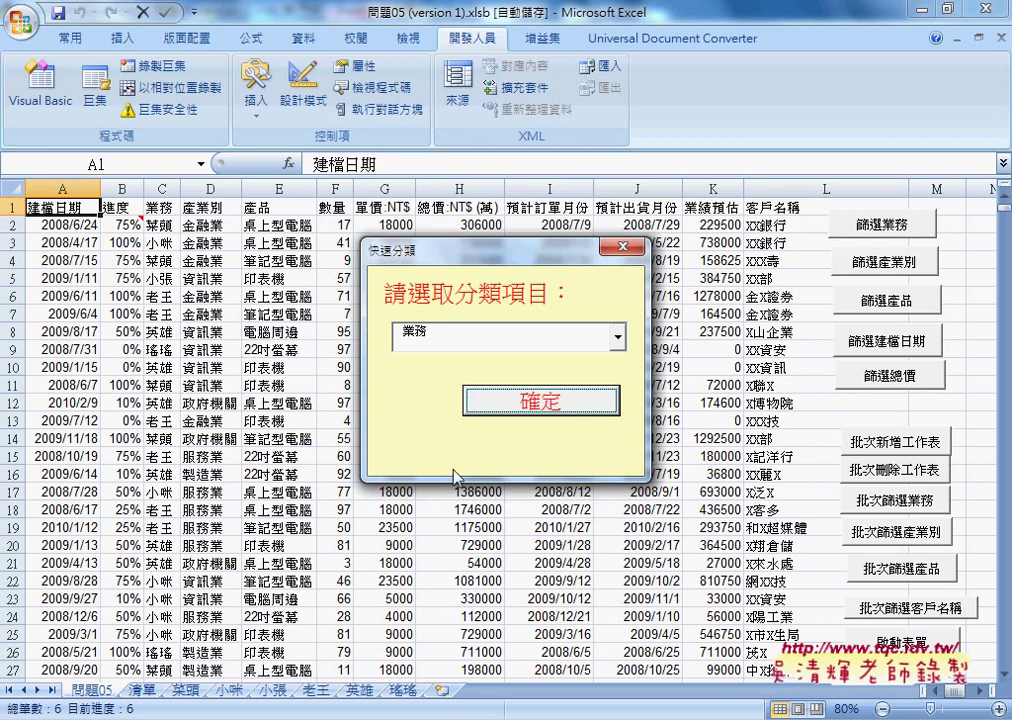
click(555, 402)
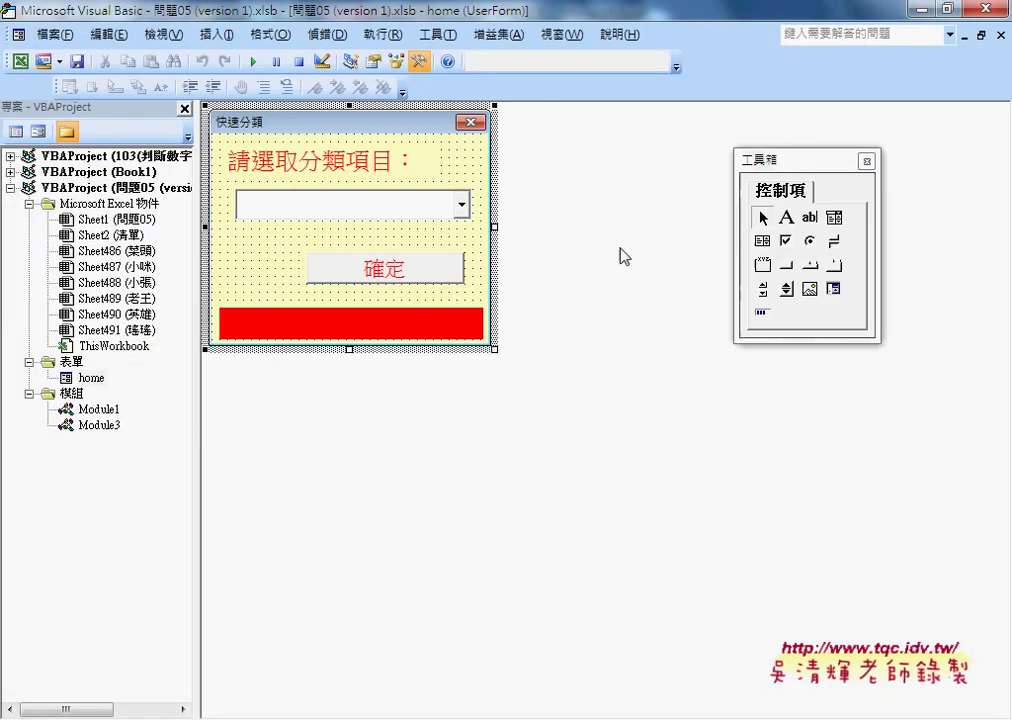
Trace the 確定 button's code to the 批次篩選 procedure in Module3
double_click(445, 273)
drag(363, 177, 442, 177)
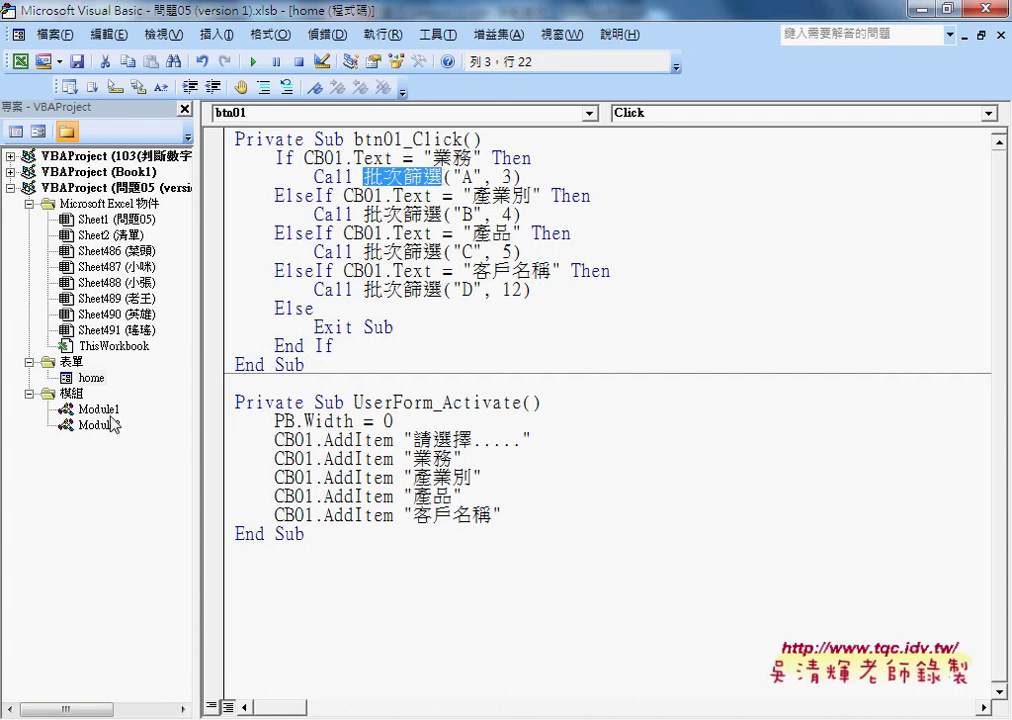
double_click(98, 425)
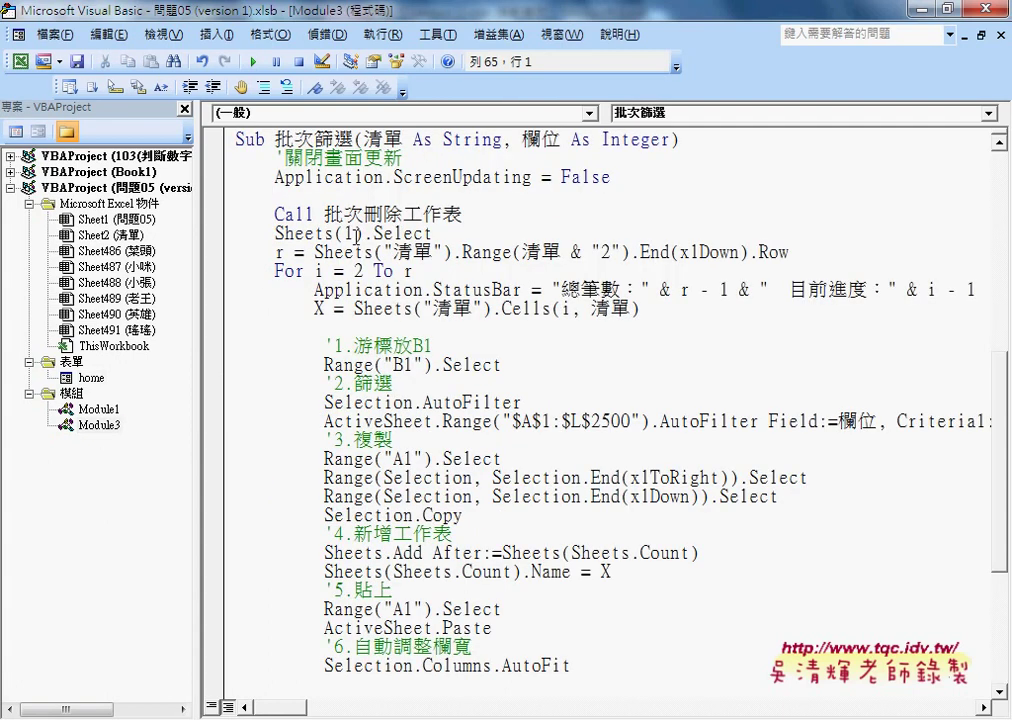
drag(273, 140, 354, 140)
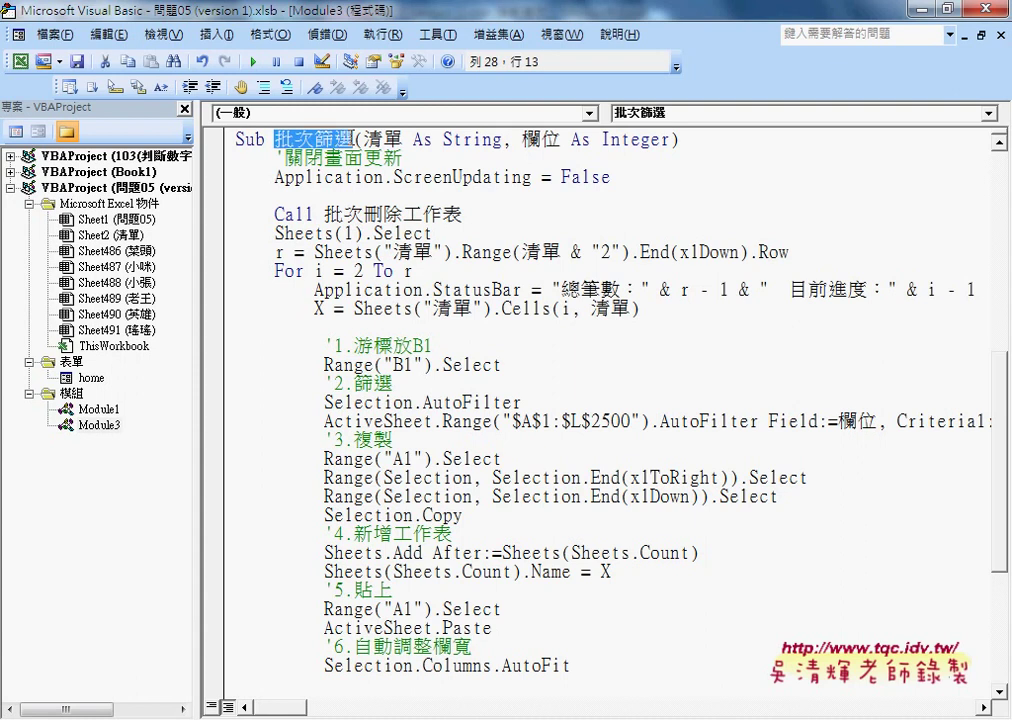
Find the end of the row loop, after the last Range("A1").Select line before Next
scroll(365, 312, down, 3)
scroll(365, 312, down, 2)
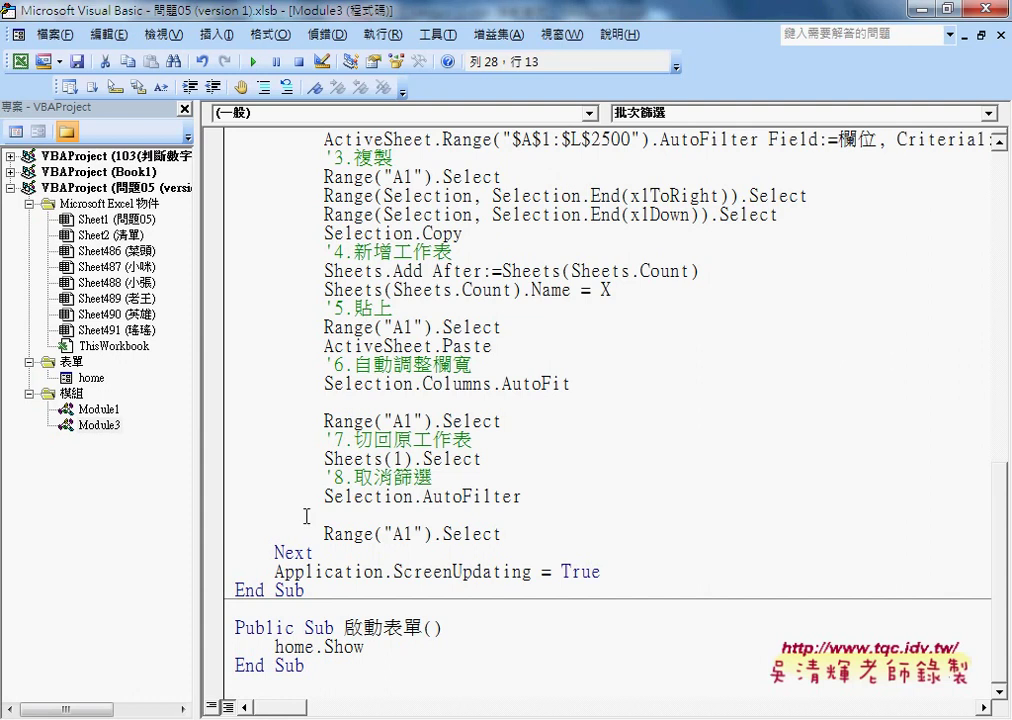
mouse_move(522, 540)
mouse_down()
mouse_move(357, 393)
mouse_move(266, 210)
mouse_up()
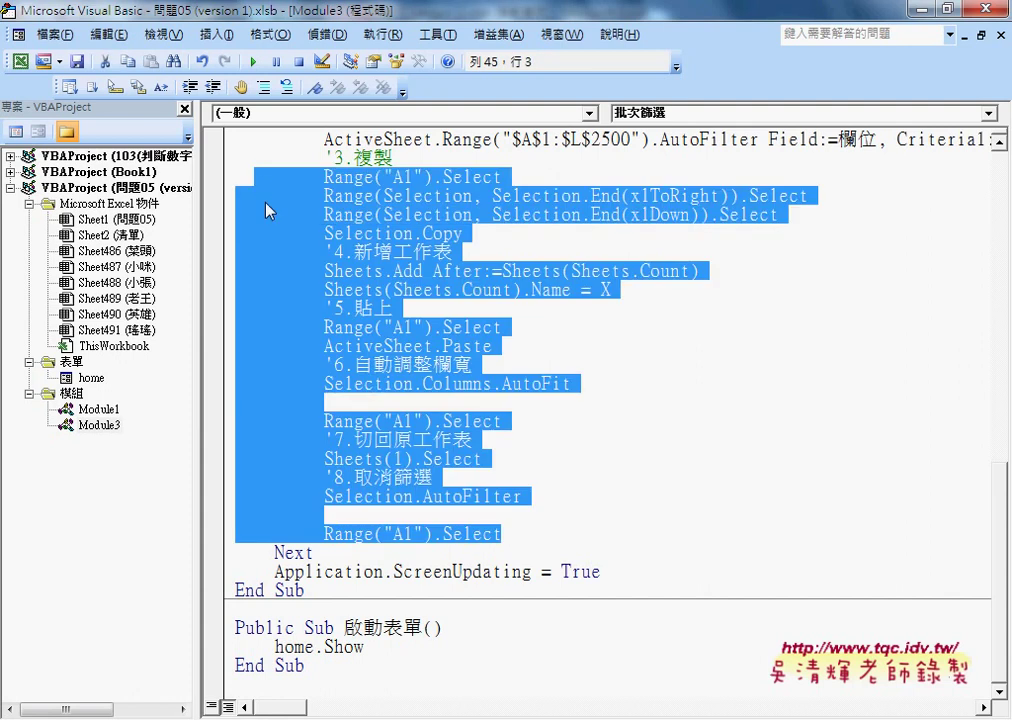
click(280, 551)
key(shift+End)
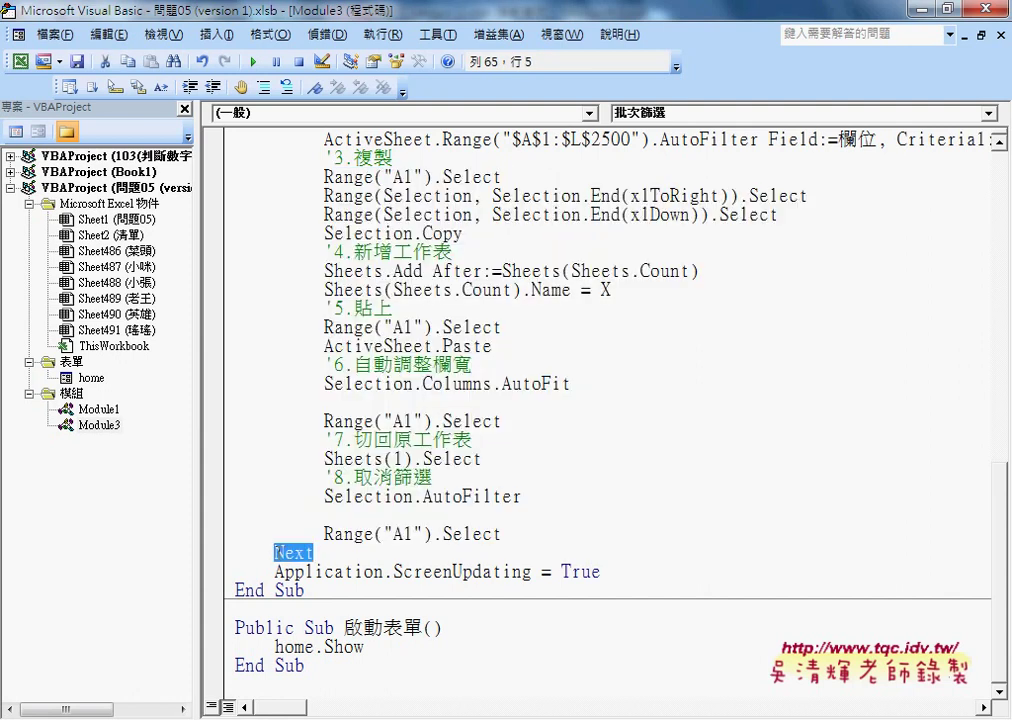
click(522, 533)
Insert home.PB.Width =(i-1) before Next, adding the closing parenthesis after the compile error
key(Return)
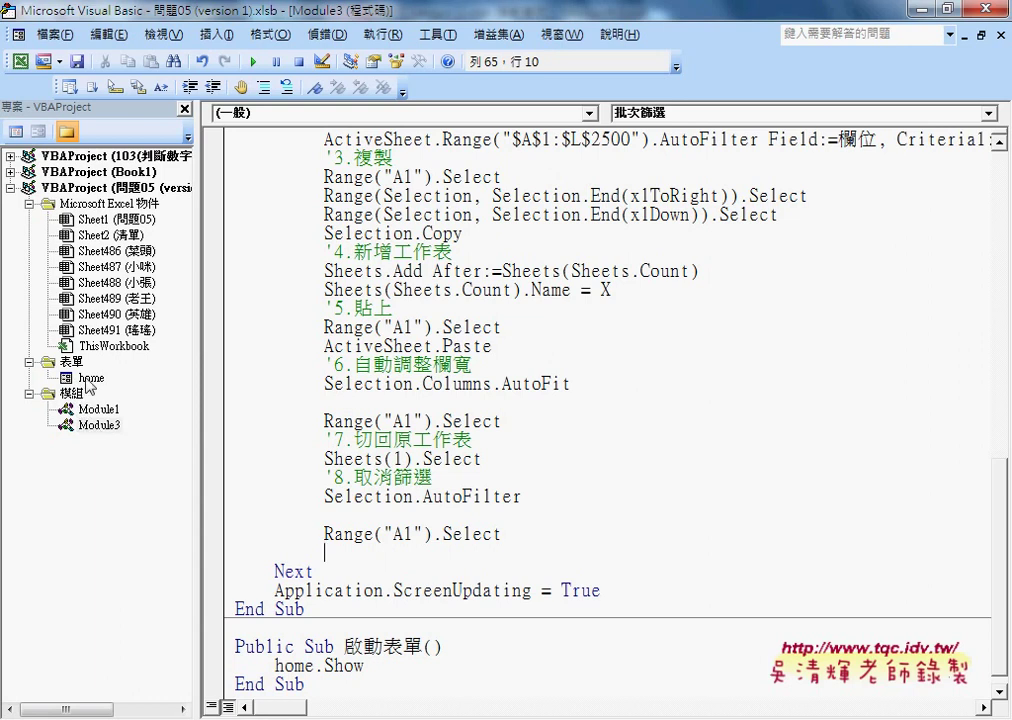
text(ho)
text(me)
text(.)
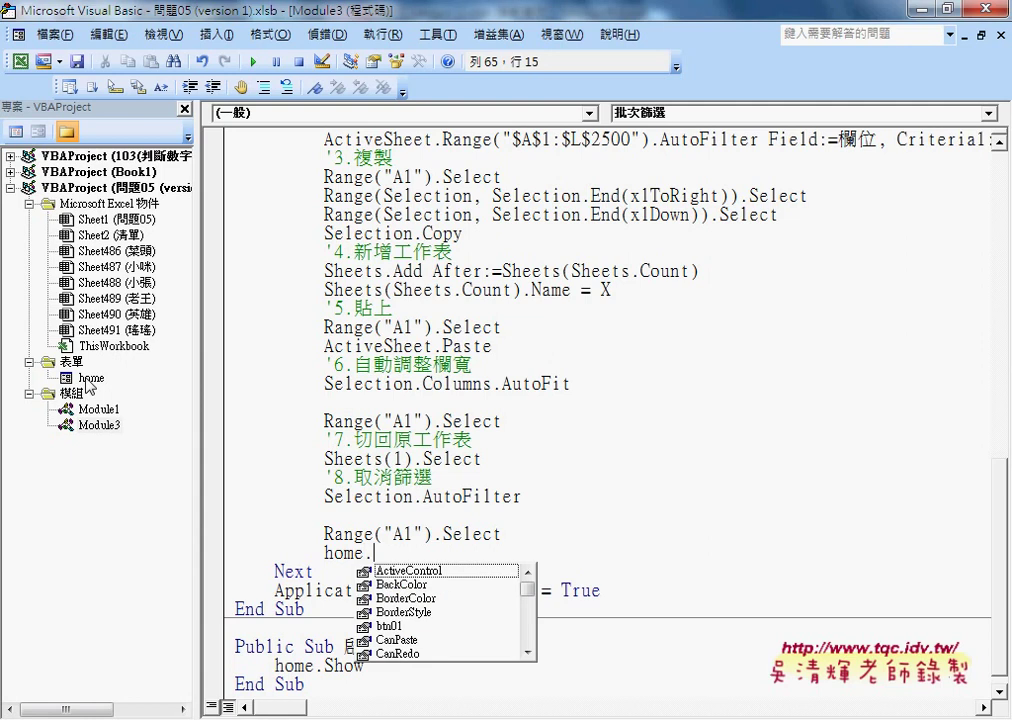
text(PB)
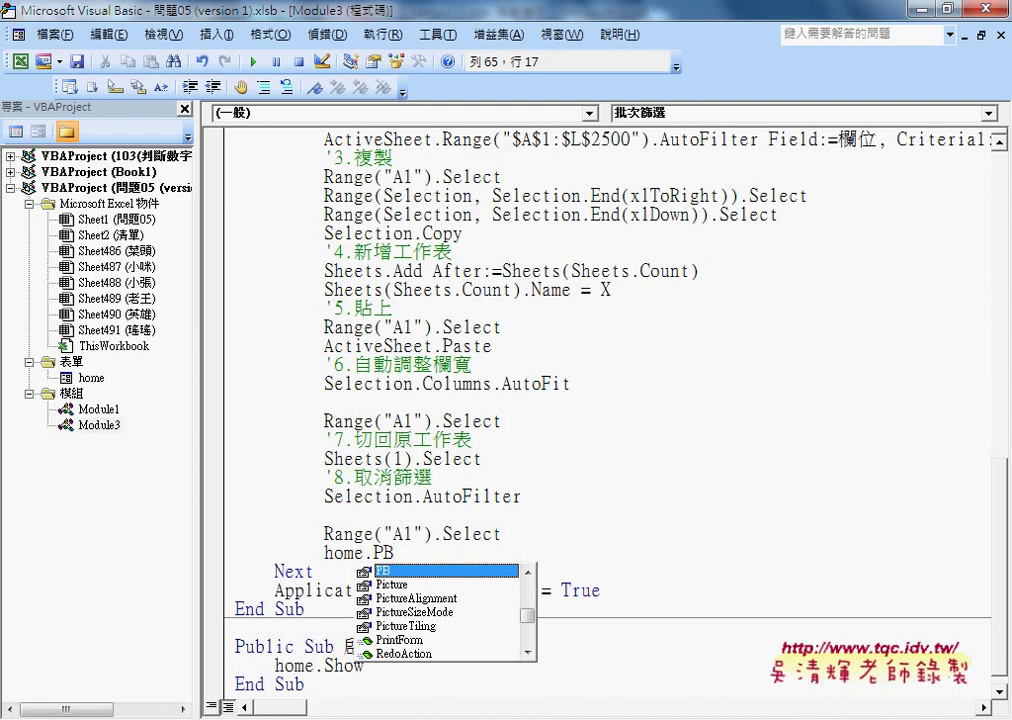
text(.)
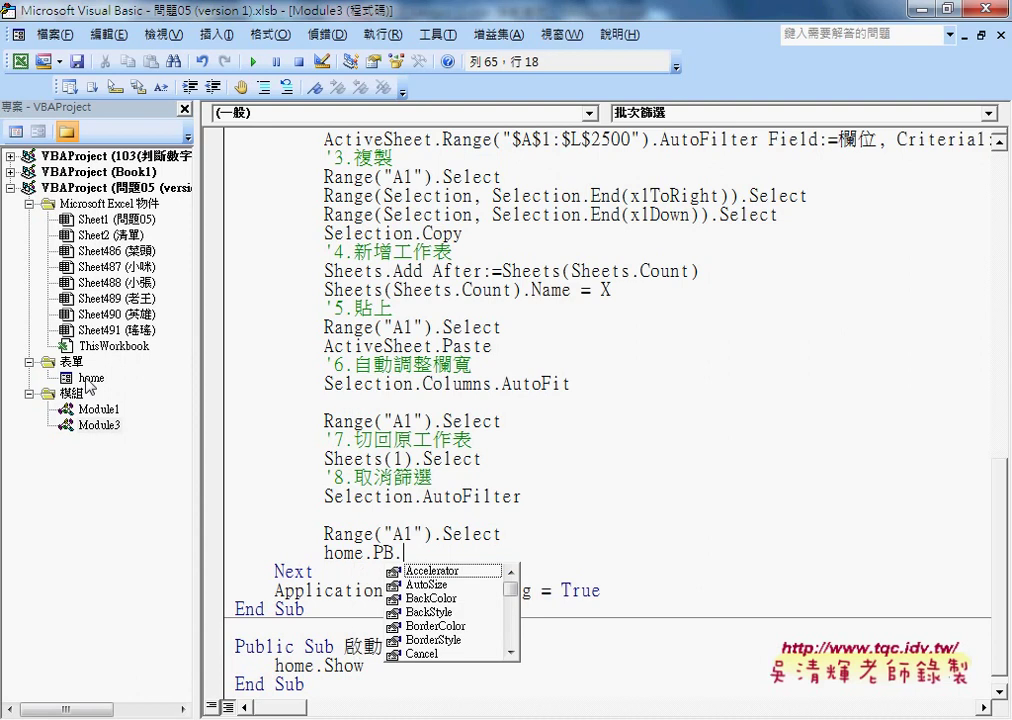
text(w)
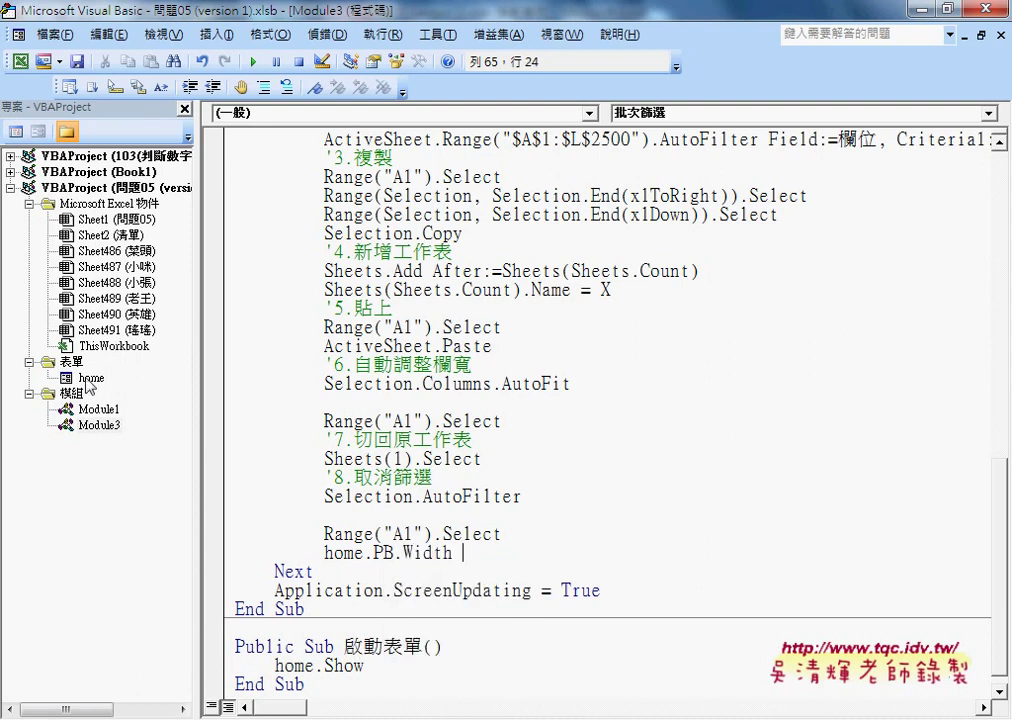
text( =)
text(i)
text(-1)
key(Left)
key(Left)
key(Left)
text(()
key(End)
key(Down)
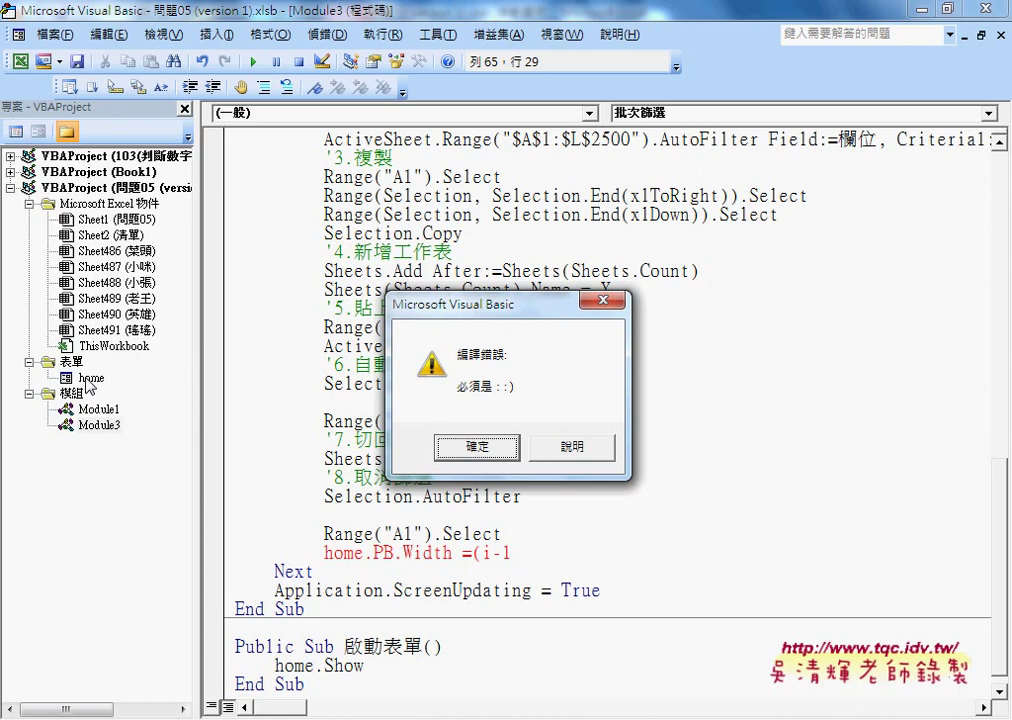
key(Return)
text())
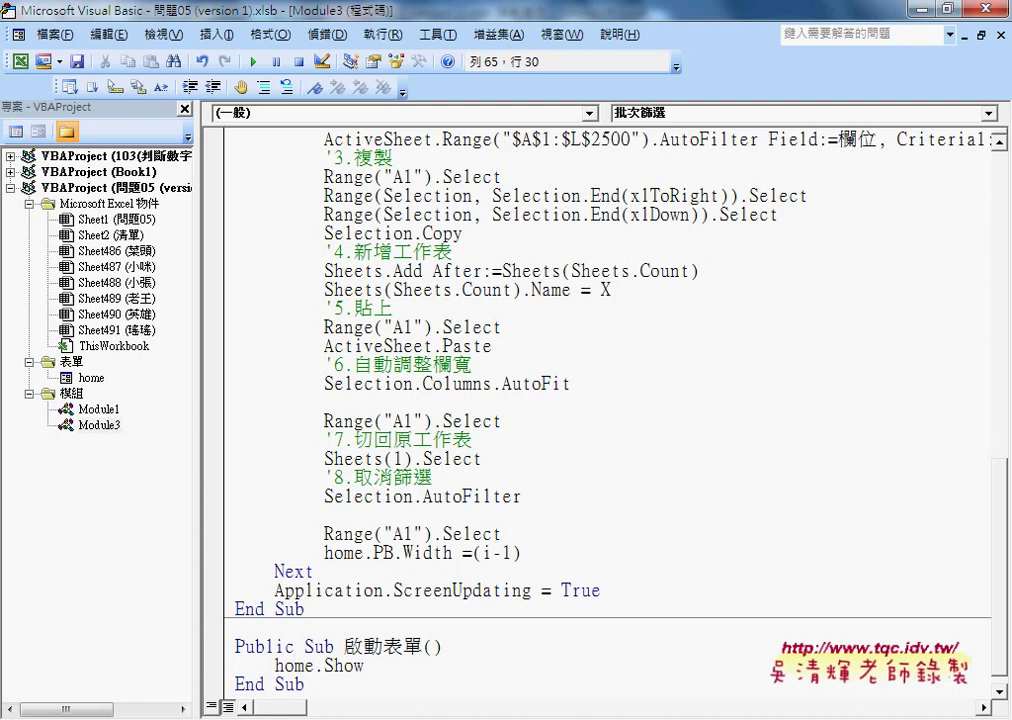
Extend the width line to home.PB.Width = (i - 1) * (200 / (r - 1))
text(*)
text(()
text(2)
text(00/)
text(r)
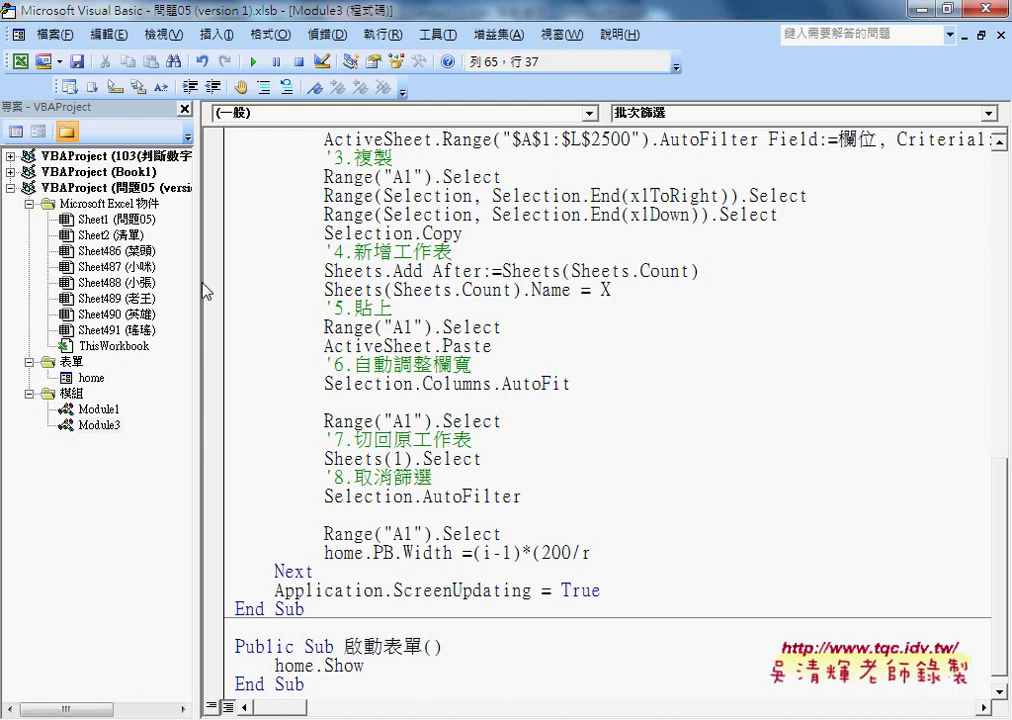
scroll(421, 306, up, 3)
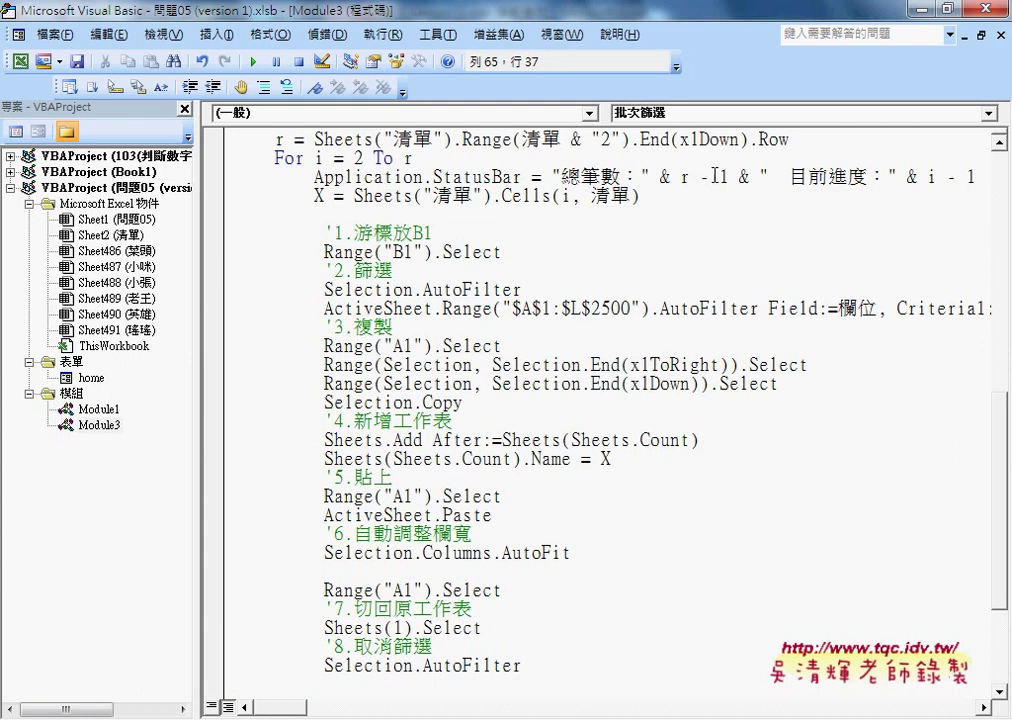
scroll(700, 300, down, 3)
scroll(682, 380, down, 1)
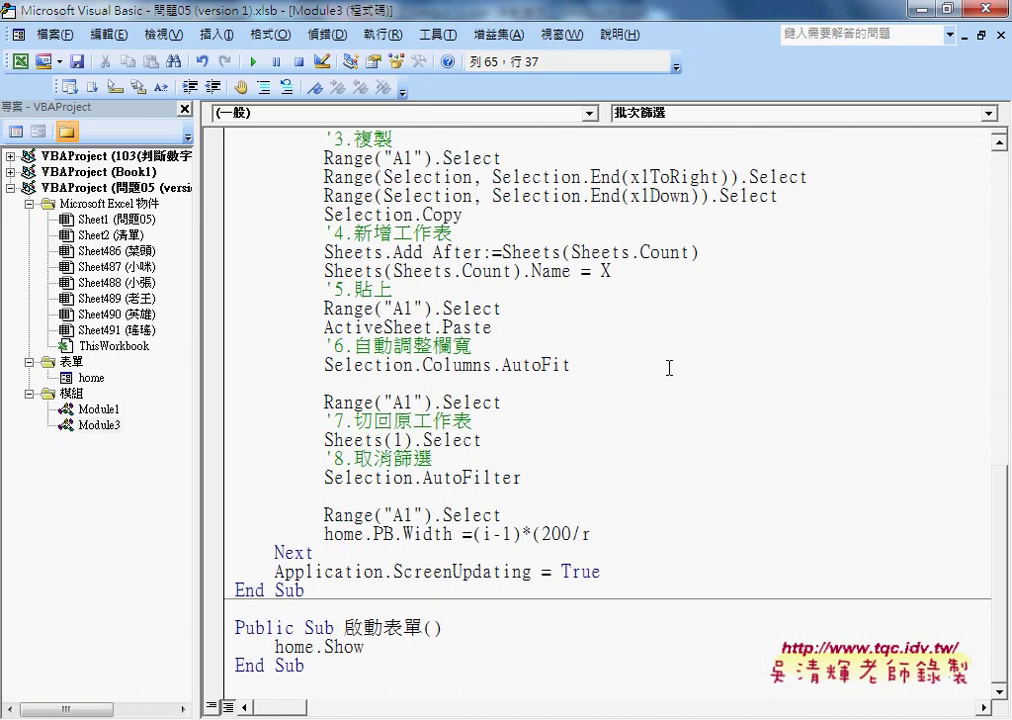
text(-1)
key(Left)
key(Left)
key(Left)
text(()
key(Right)
key(Right)
key(Right)
text())
text())
key(Down)
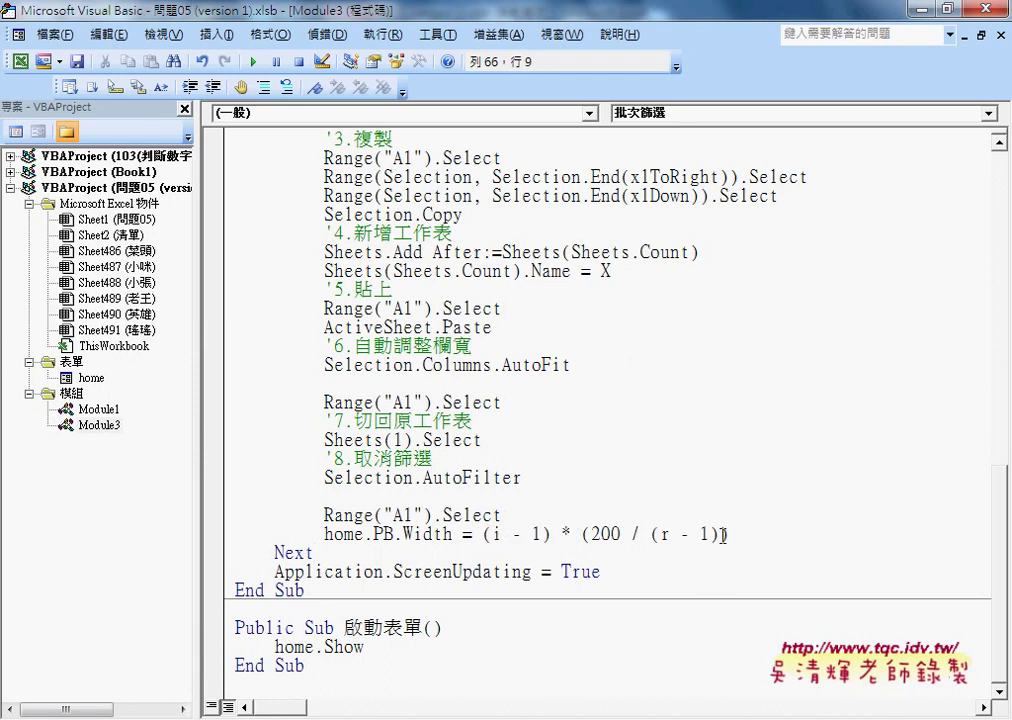
Review the (i - 1) and (r - 1) terms of the formula and add a blank line below
drag(722, 536, 650, 534)
drag(553, 534, 482, 534)
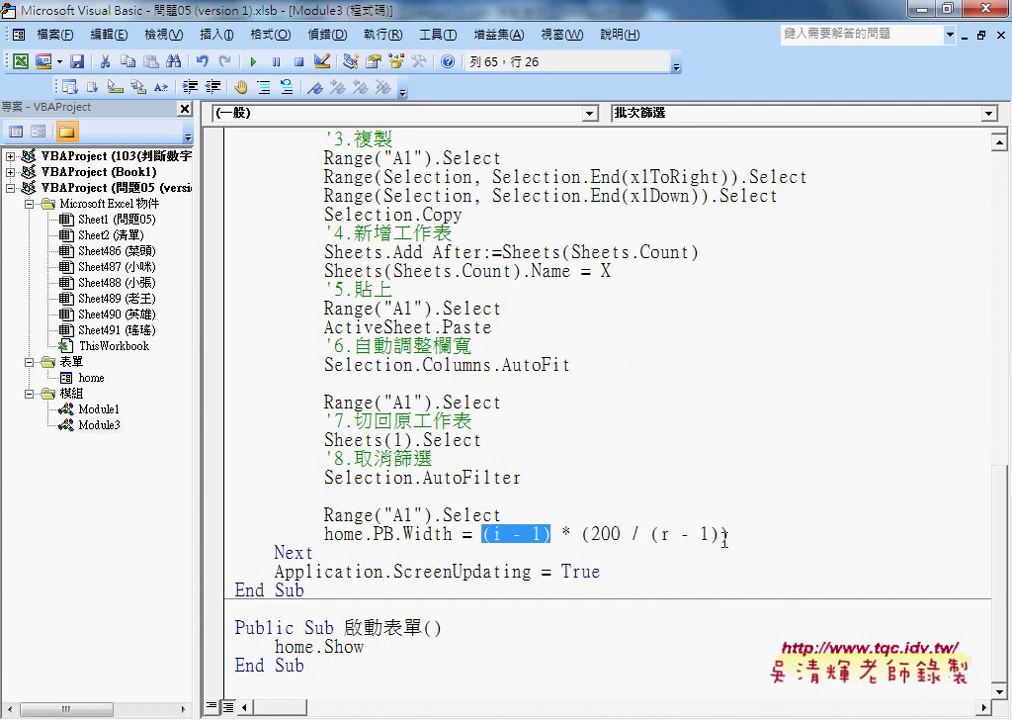
drag(650, 534, 720, 535)
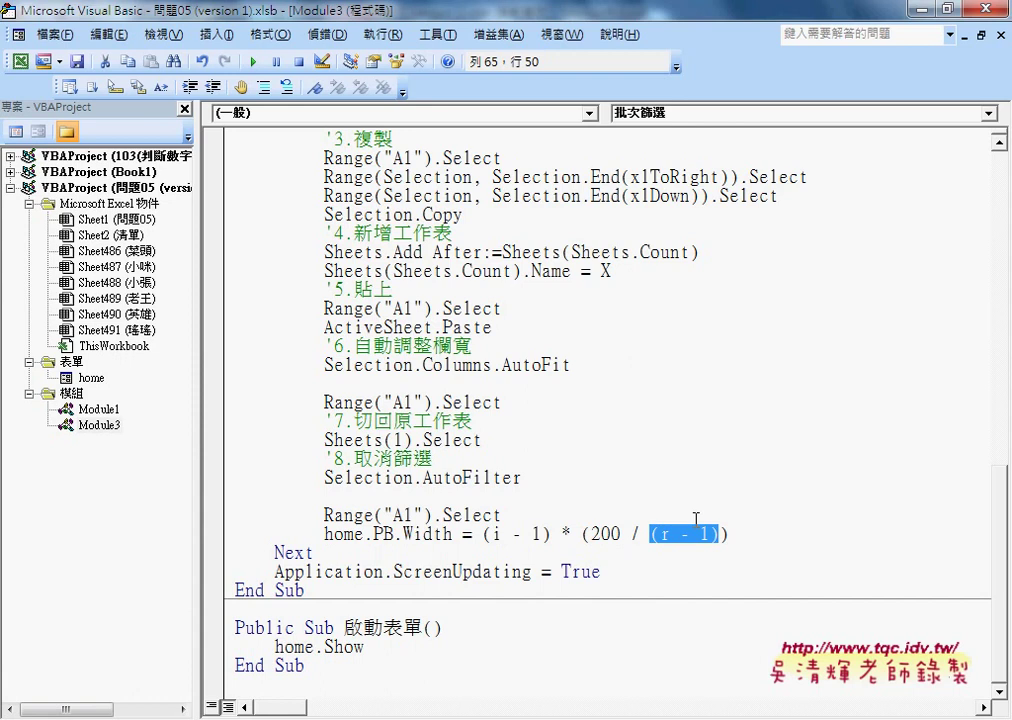
click(757, 534)
key(Return)
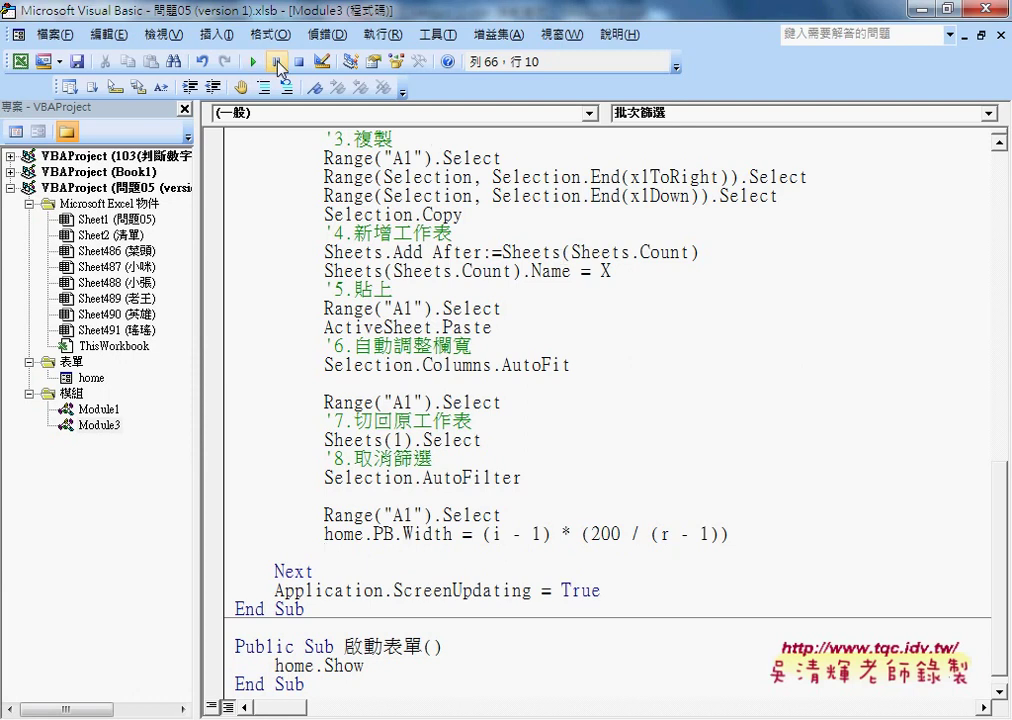
Test-run the form with 業務 as the category, then return to Module3's 批次篩選 code
key(F5)
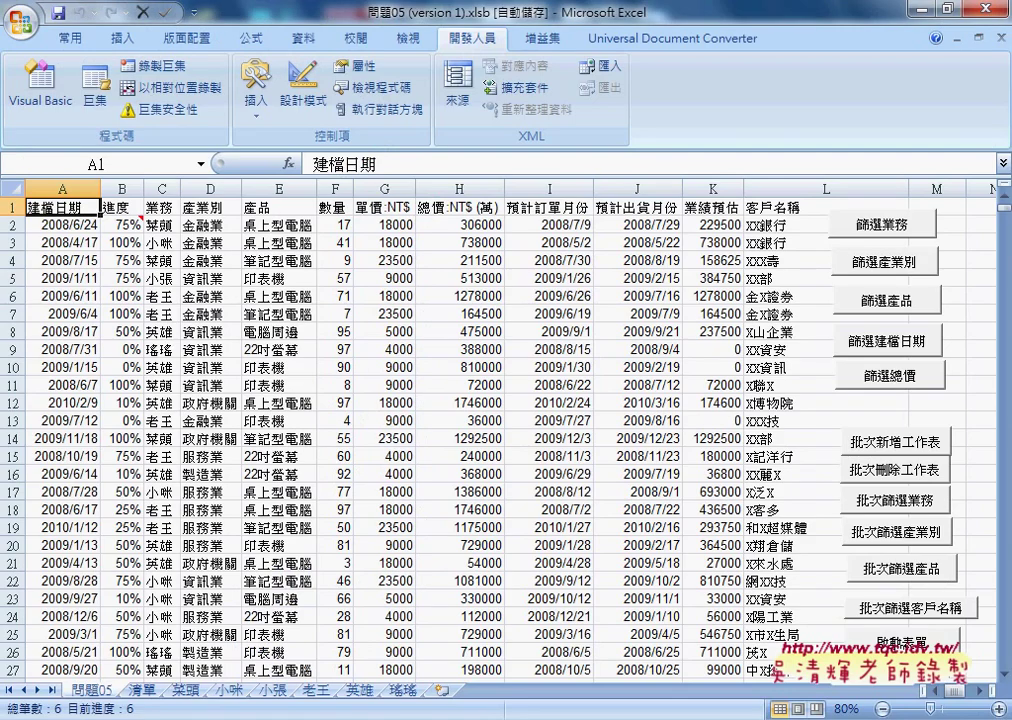
click(615, 337)
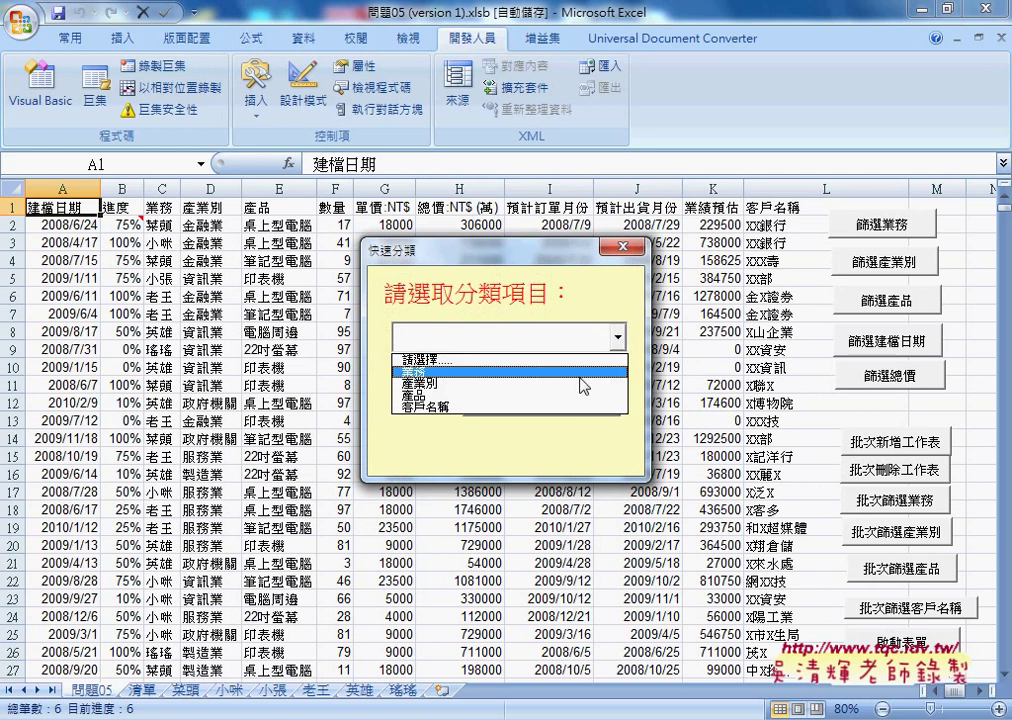
click(600, 360)
click(576, 410)
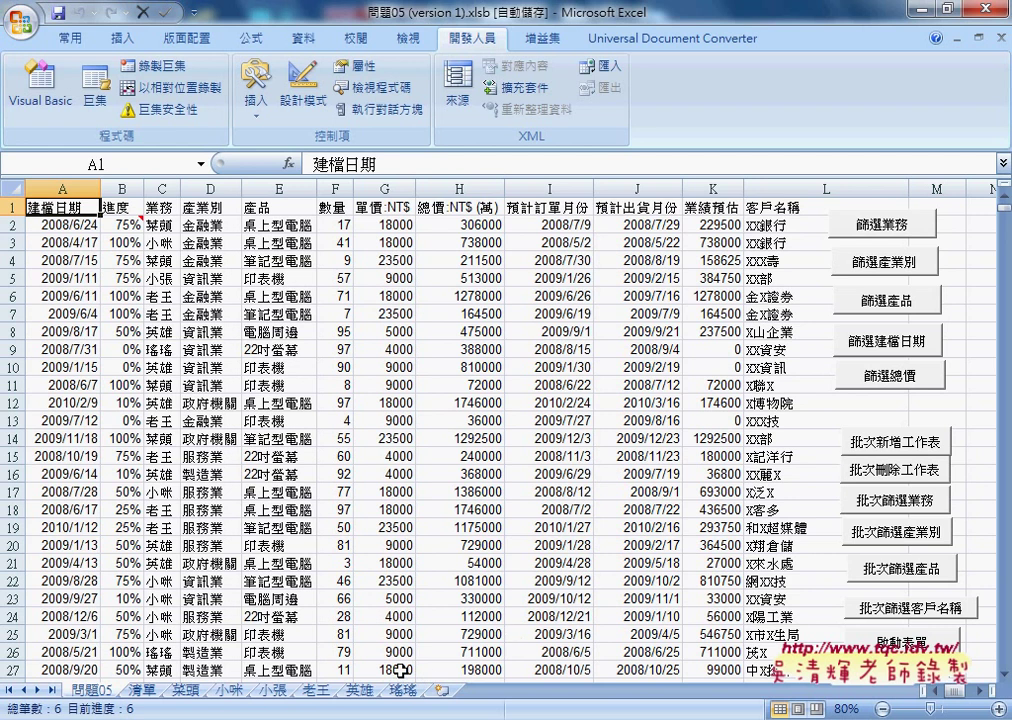
mouse_move(500, 610)
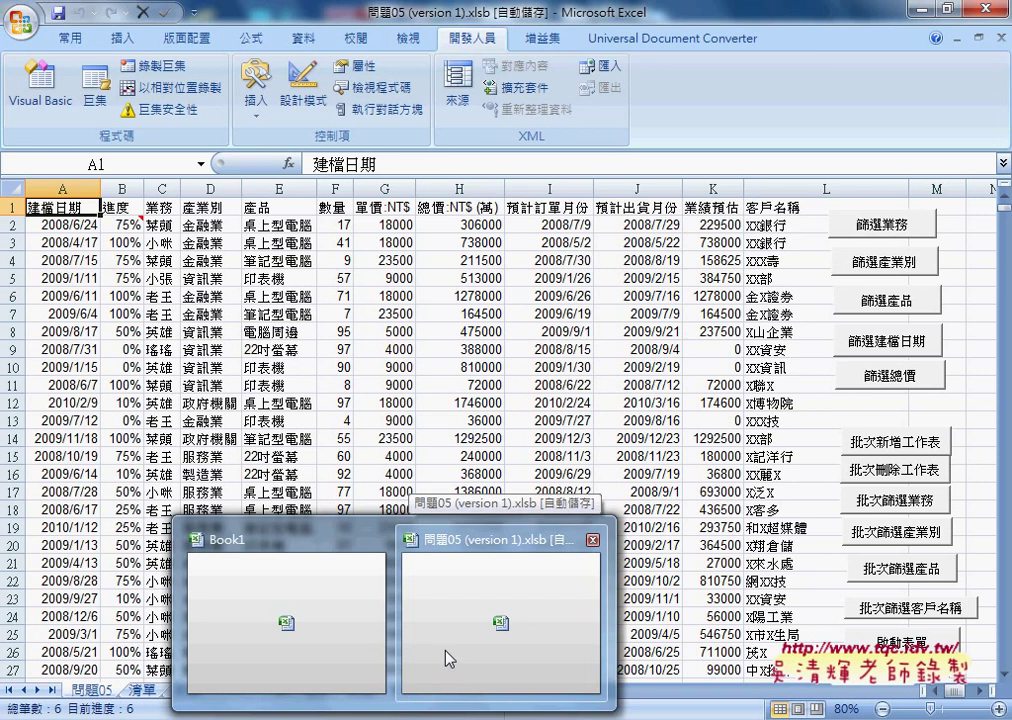
click(416, 650)
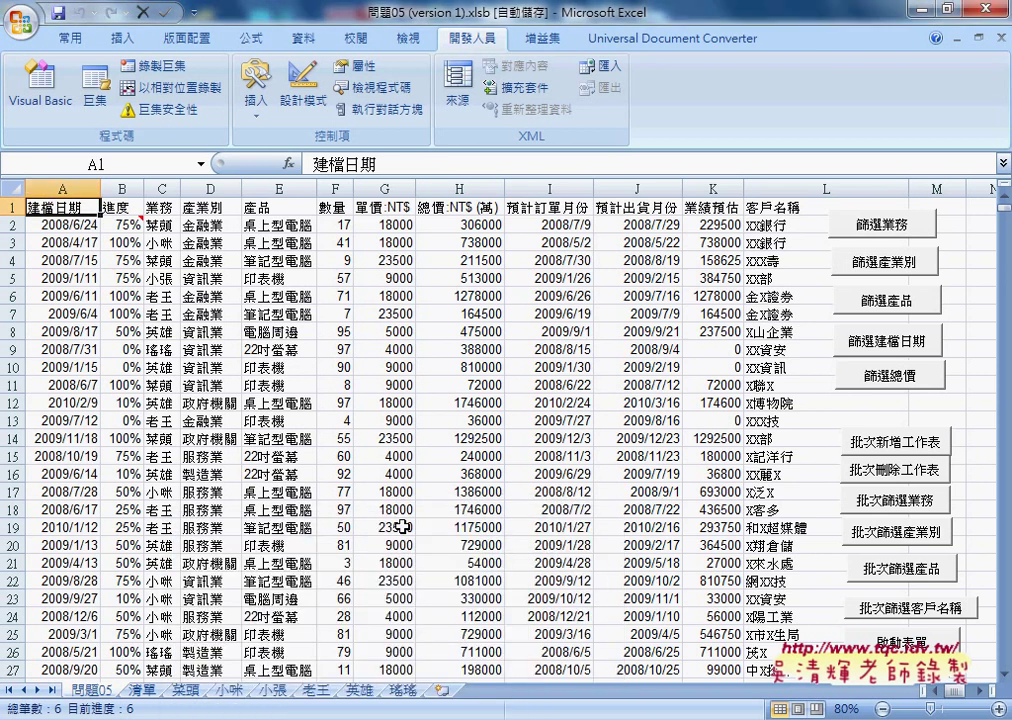
click(45, 85)
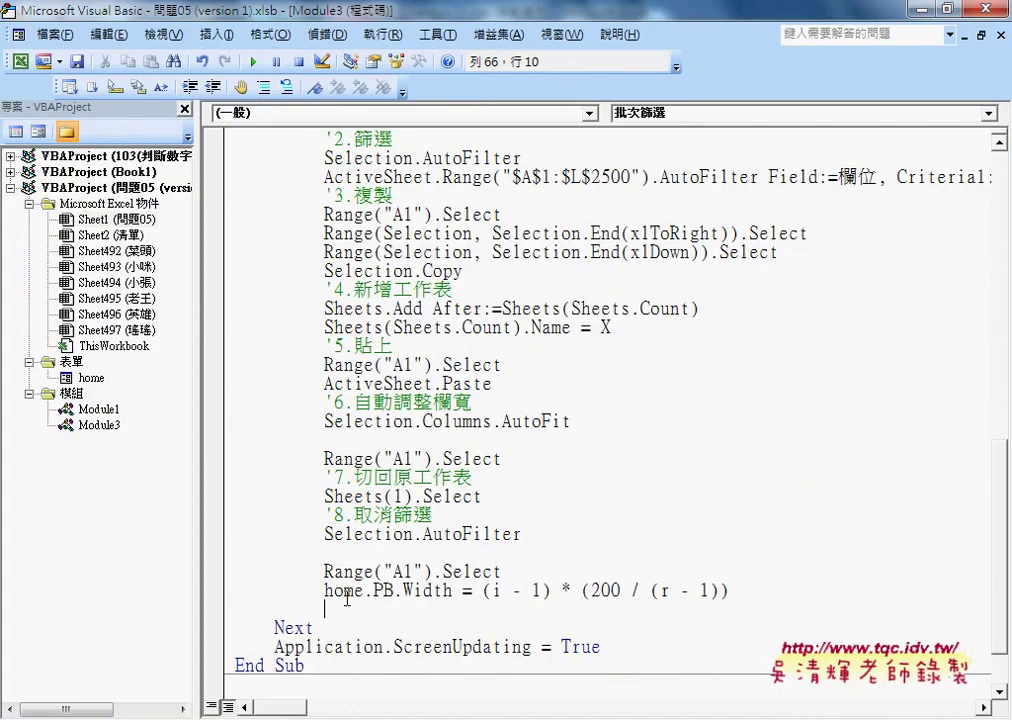
Add a home.Repaint line after the width line, picking Repaint from the suggestions
text(h)
text(om)
text(e.)
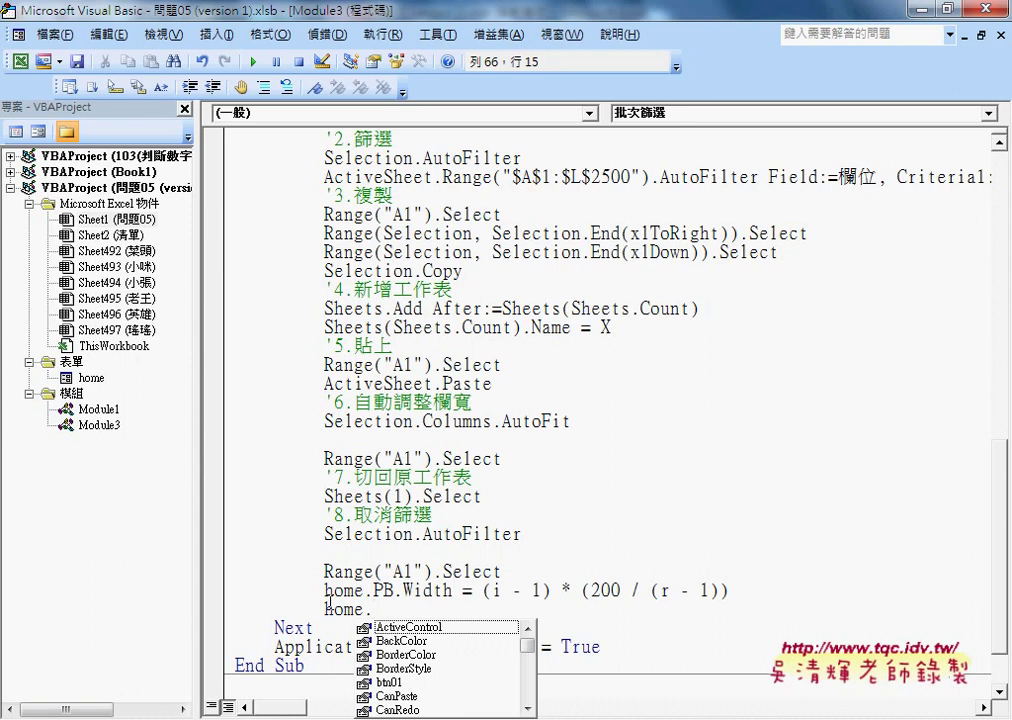
text(r)
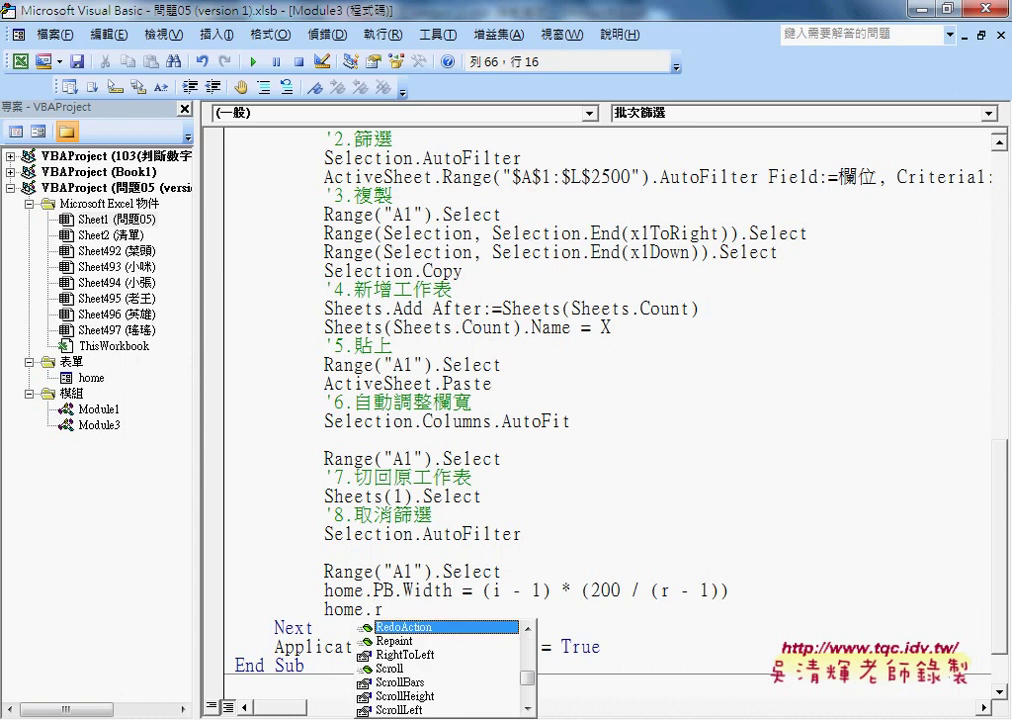
text(e)
key(Down)
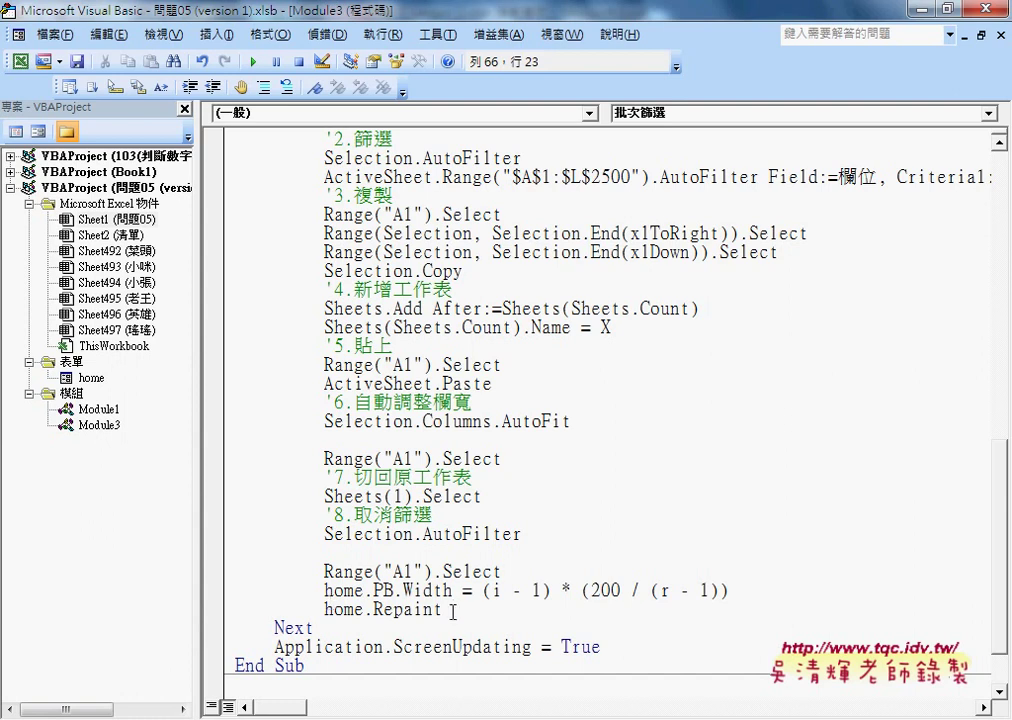
drag(452, 609, 324, 609)
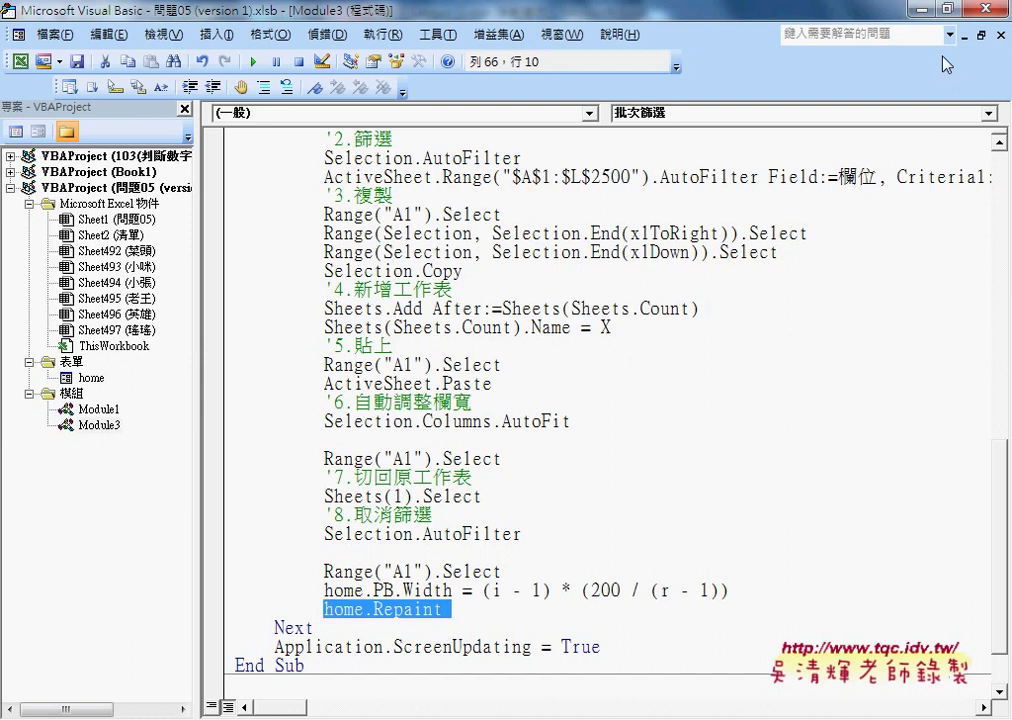
Close the VBA editor, open the form via 啟動表單, and run the batch filter by 業務
click(997, 10)
click(893, 645)
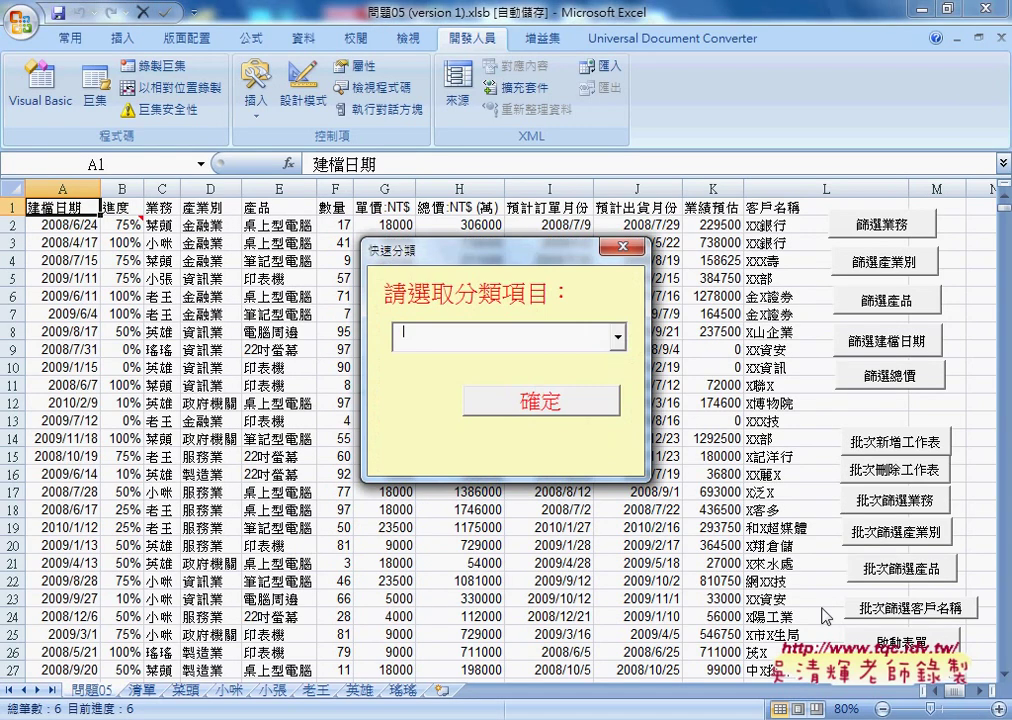
click(617, 337)
click(587, 381)
click(585, 395)
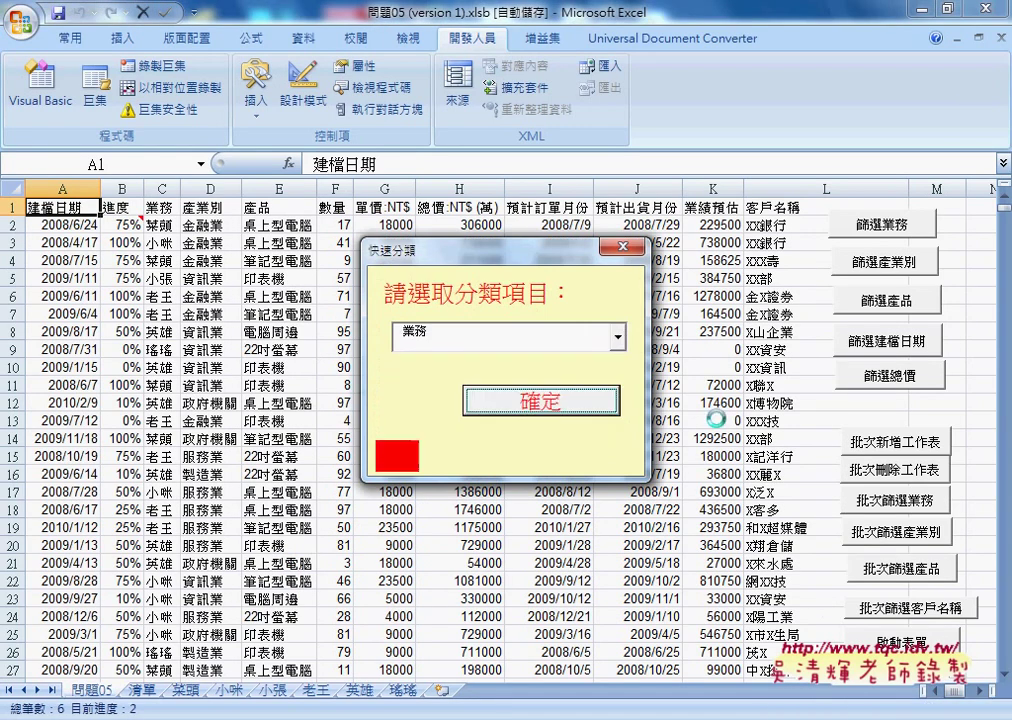
Run the batch filter again with 客戶名稱 as the category
click(617, 337)
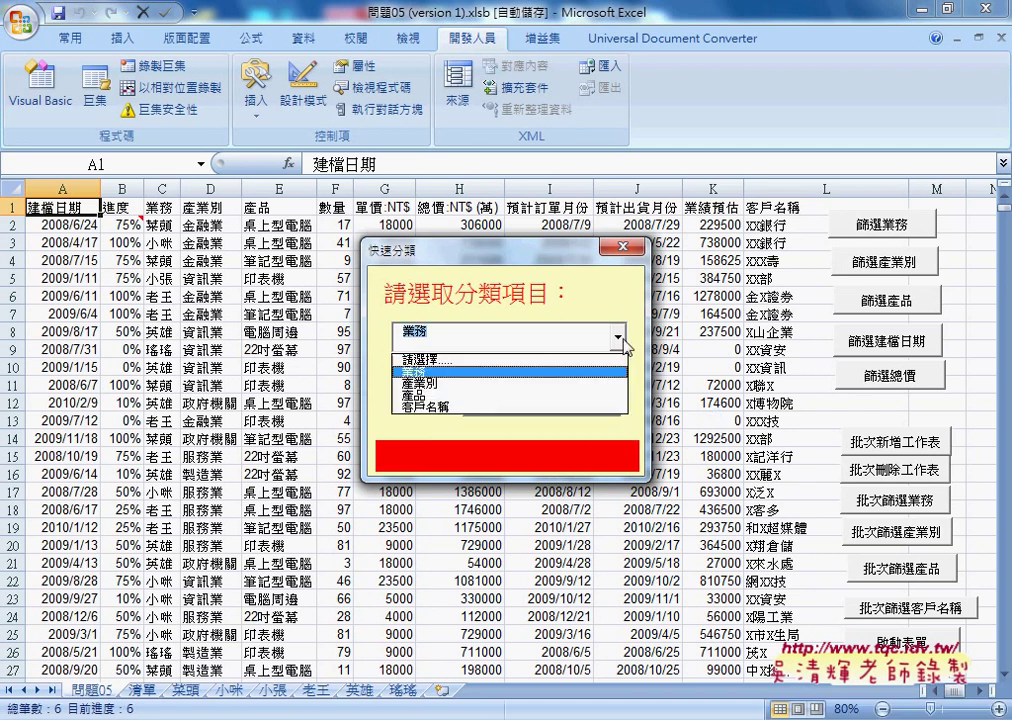
click(550, 410)
click(548, 405)
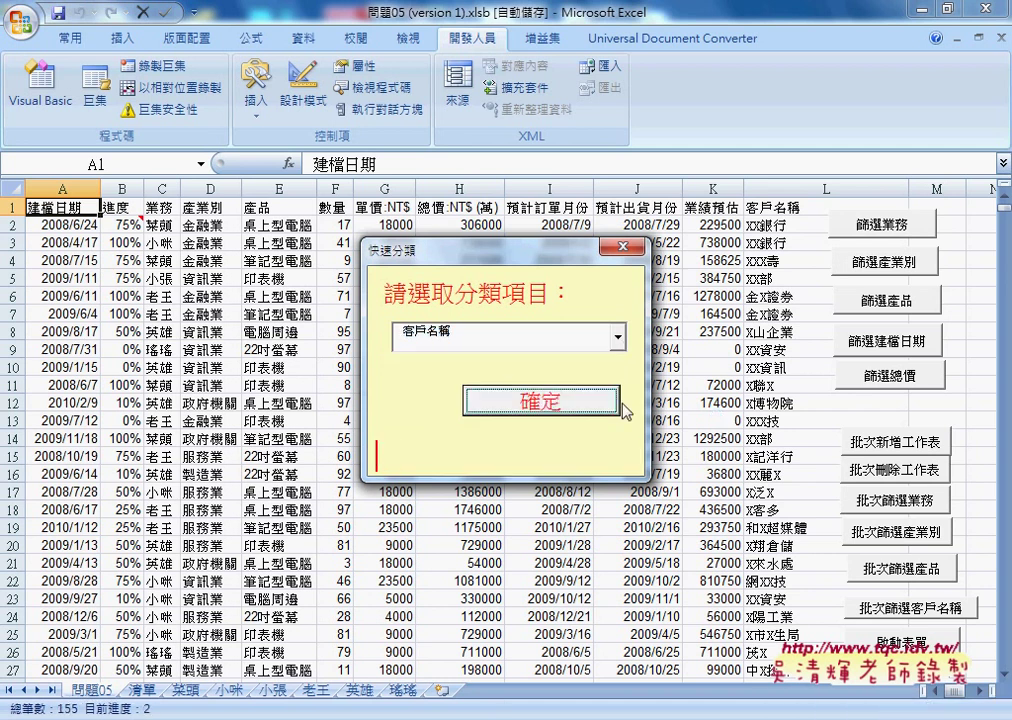